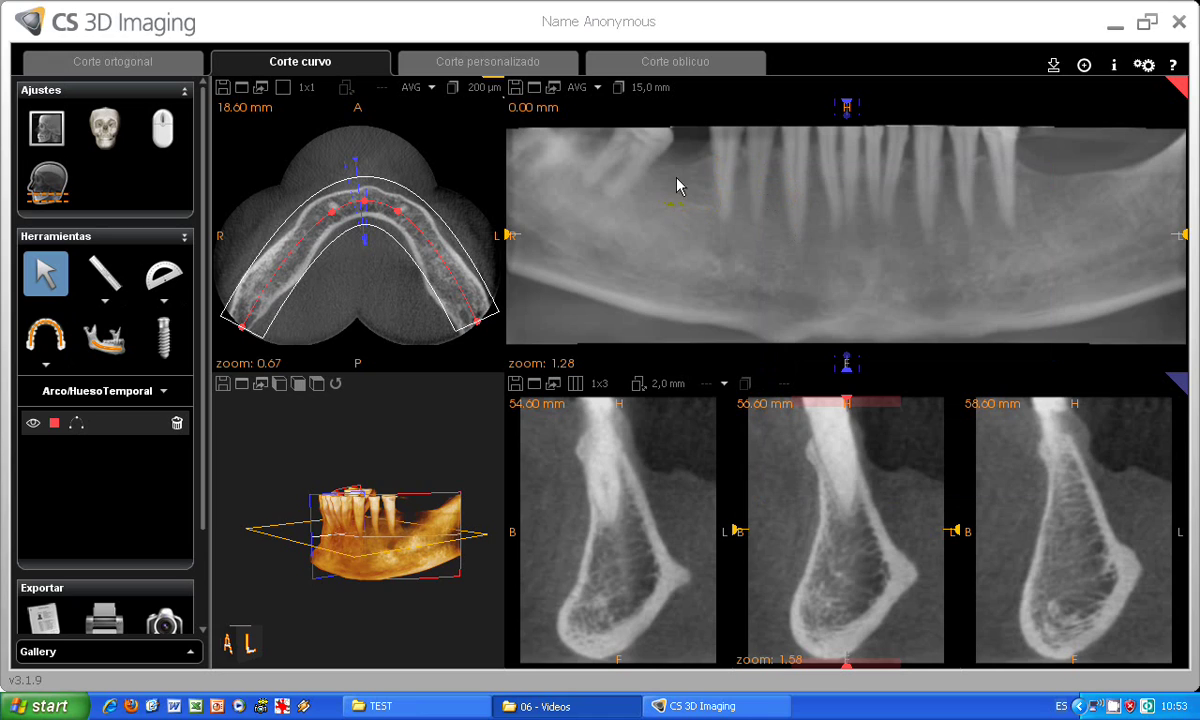
Set the panoramic slice thickness to 200 µm and shift the panoramic slice buccally to -3.80 mm to locate the left mental foramen
{"action": "left_click", "coordinate": [640, 90]}
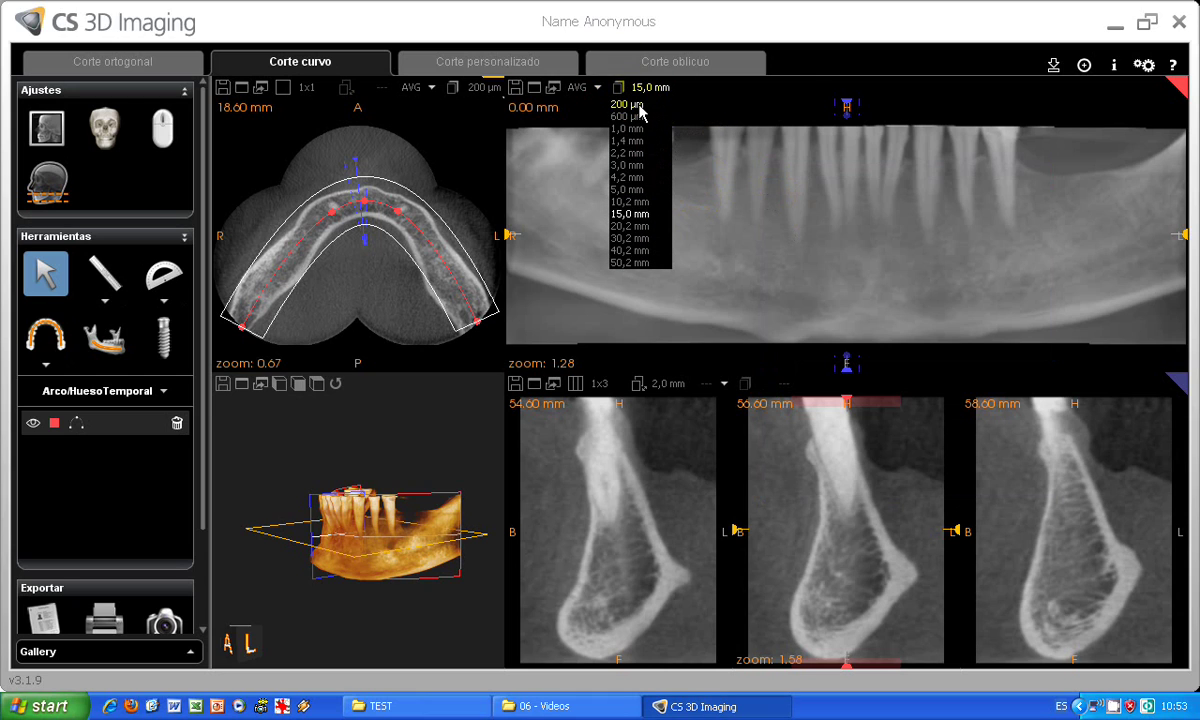
{"action": "left_click", "coordinate": [628, 104]}
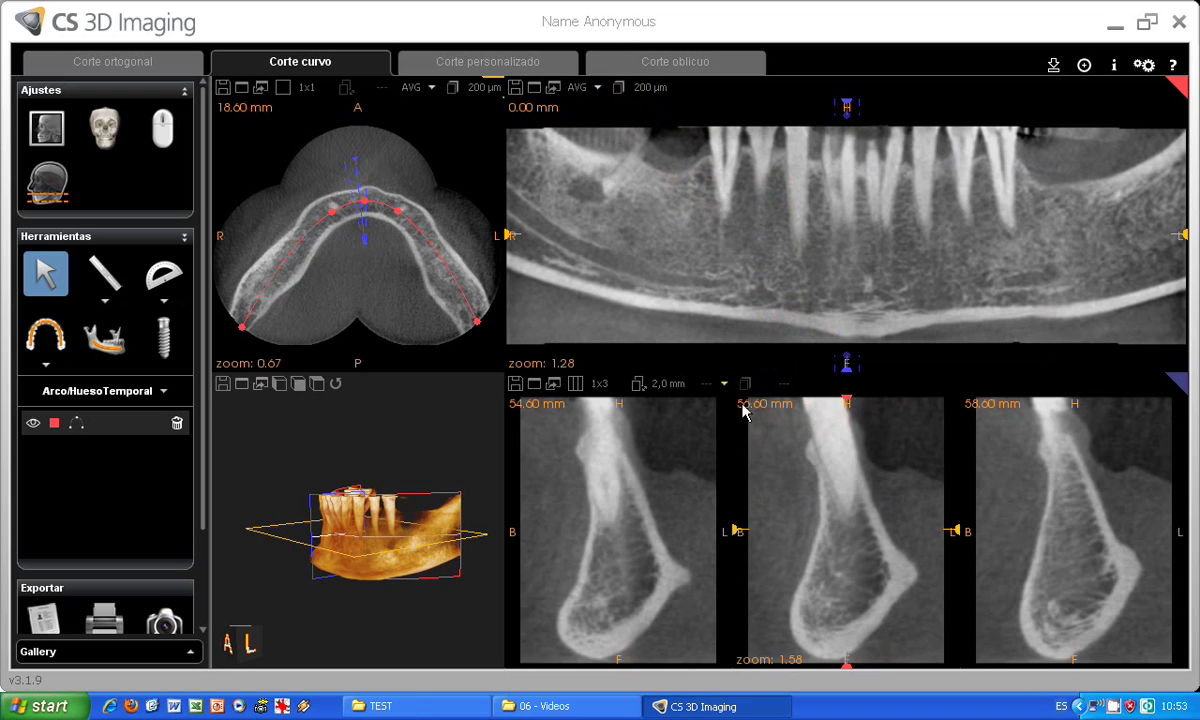
{"action": "left_click", "coordinate": [847, 398]}
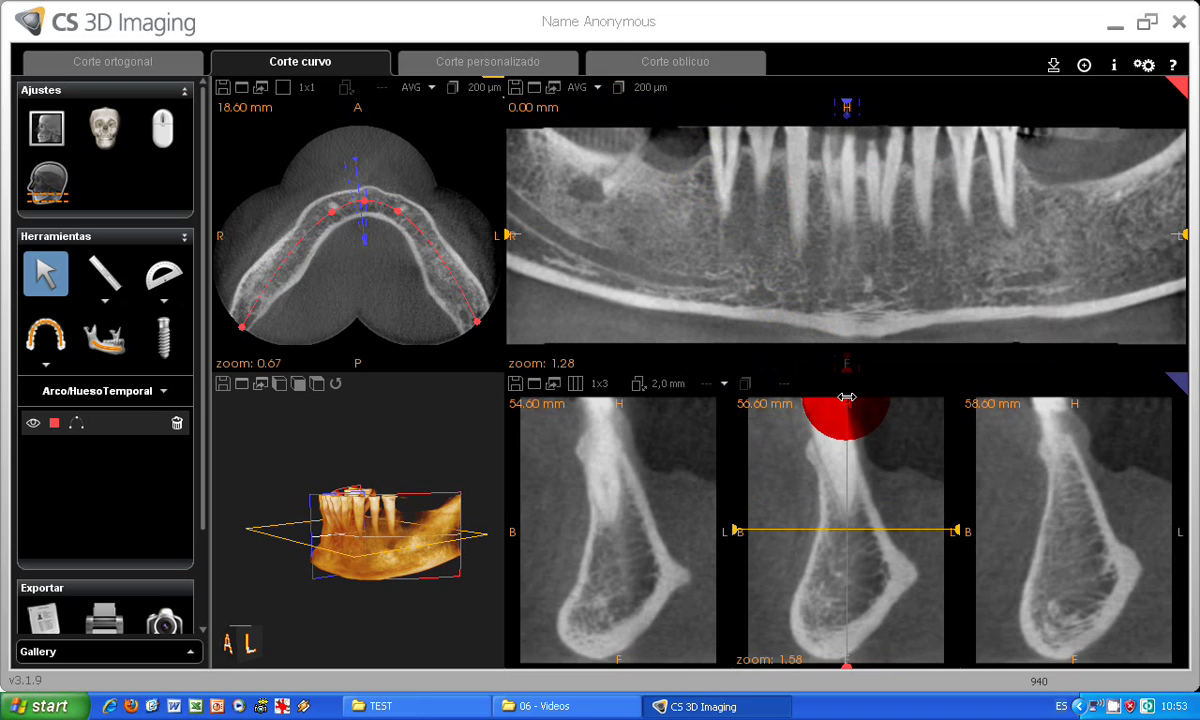
{"action": "left_click_drag", "start_coordinate": [847, 398], "coordinate": [818, 400]}
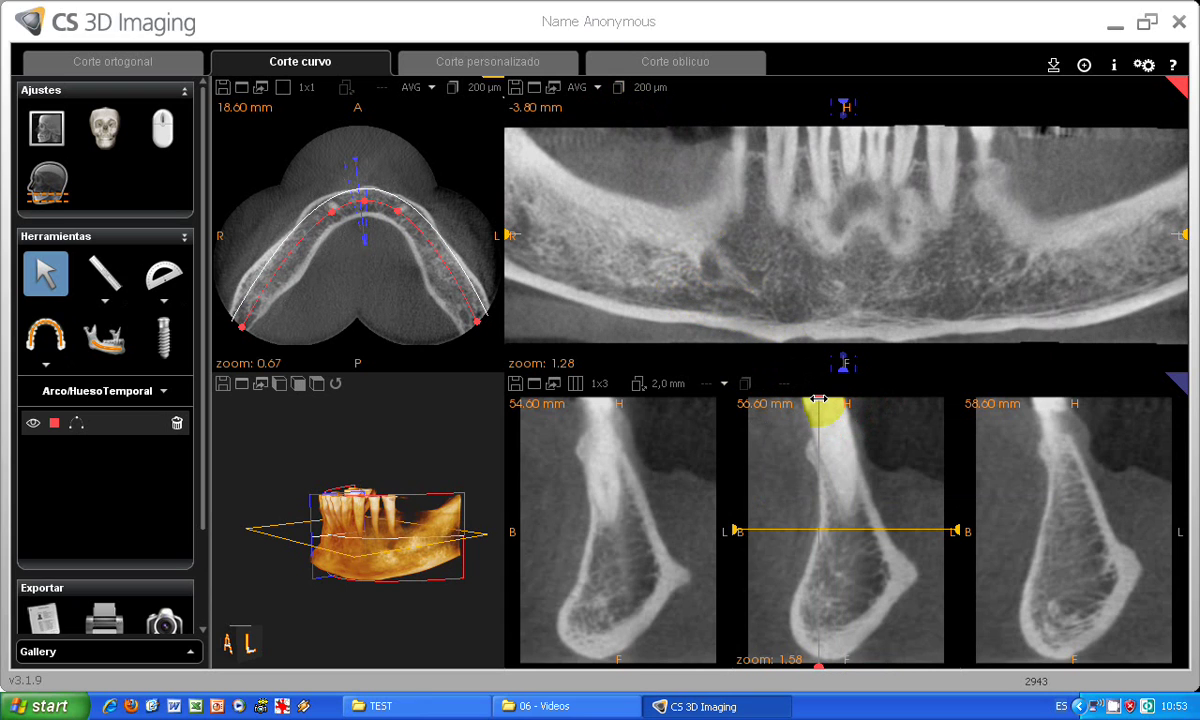
{"action": "left_click_drag", "start_coordinate": [818, 398], "coordinate": [848, 398]}
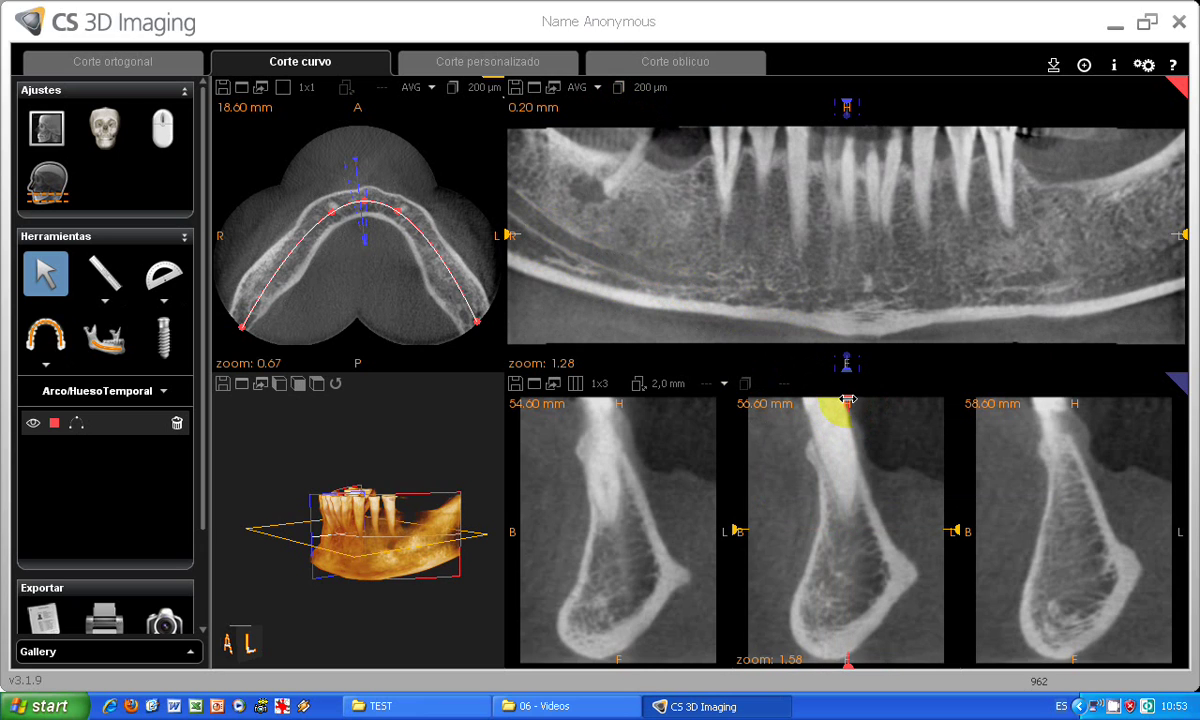
{"action": "mouse_move", "coordinate": [848, 398]}
{"action": "left_mouse_down"}
{"action": "mouse_move", "coordinate": [858, 398]}
{"action": "mouse_move", "coordinate": [819, 397]}
{"action": "left_mouse_up"}
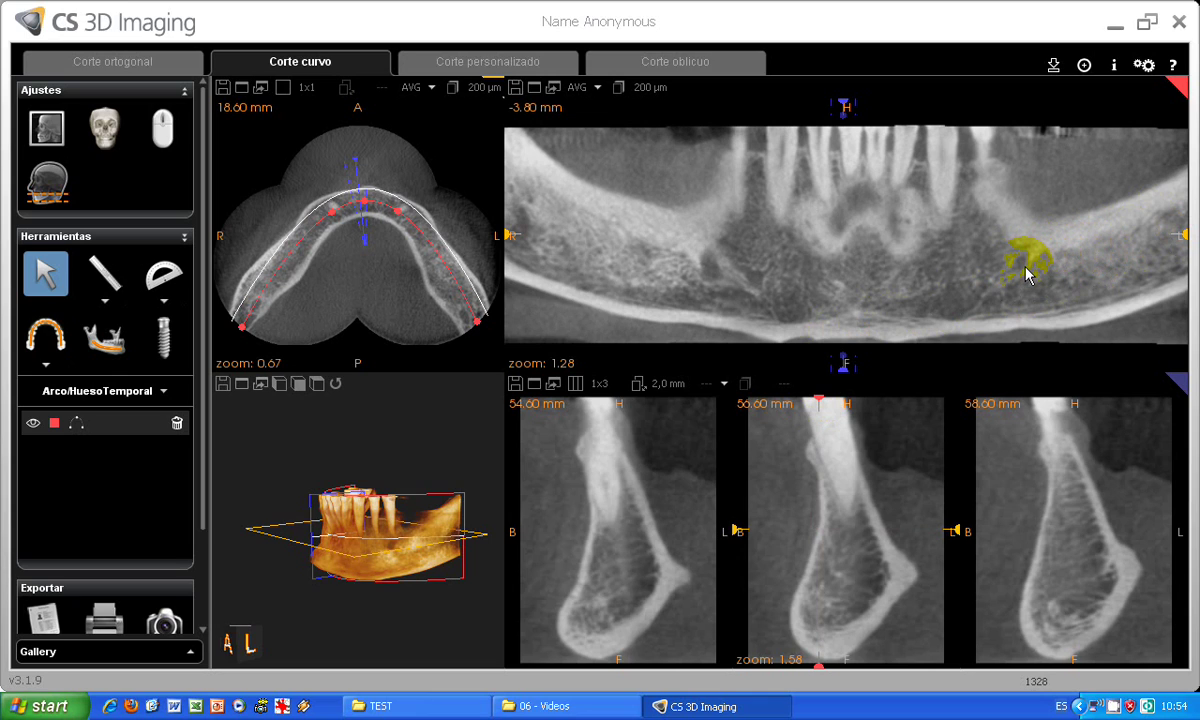
Start a nerve canal at the left mental foramen on the panoramic slice and show the mouse configuration settings
{"action": "left_click", "coordinate": [104, 350]}
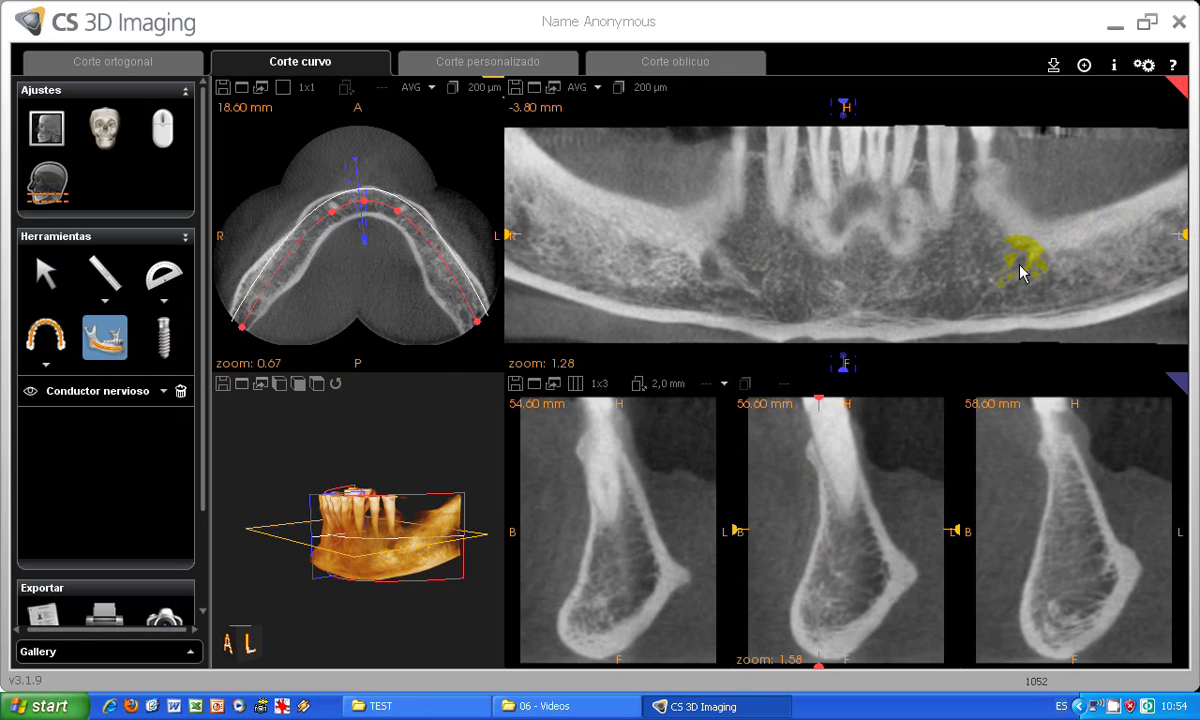
{"action": "left_click", "coordinate": [1020, 271]}
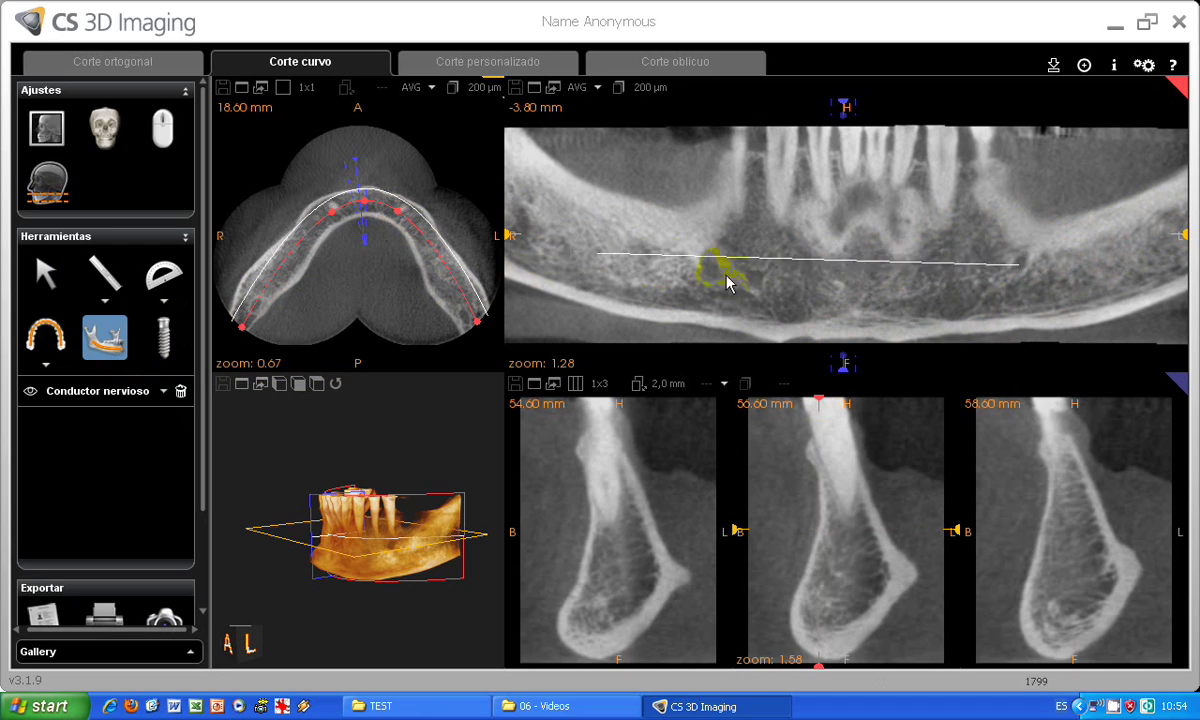
{"action": "left_click", "coordinate": [1000, 280]}
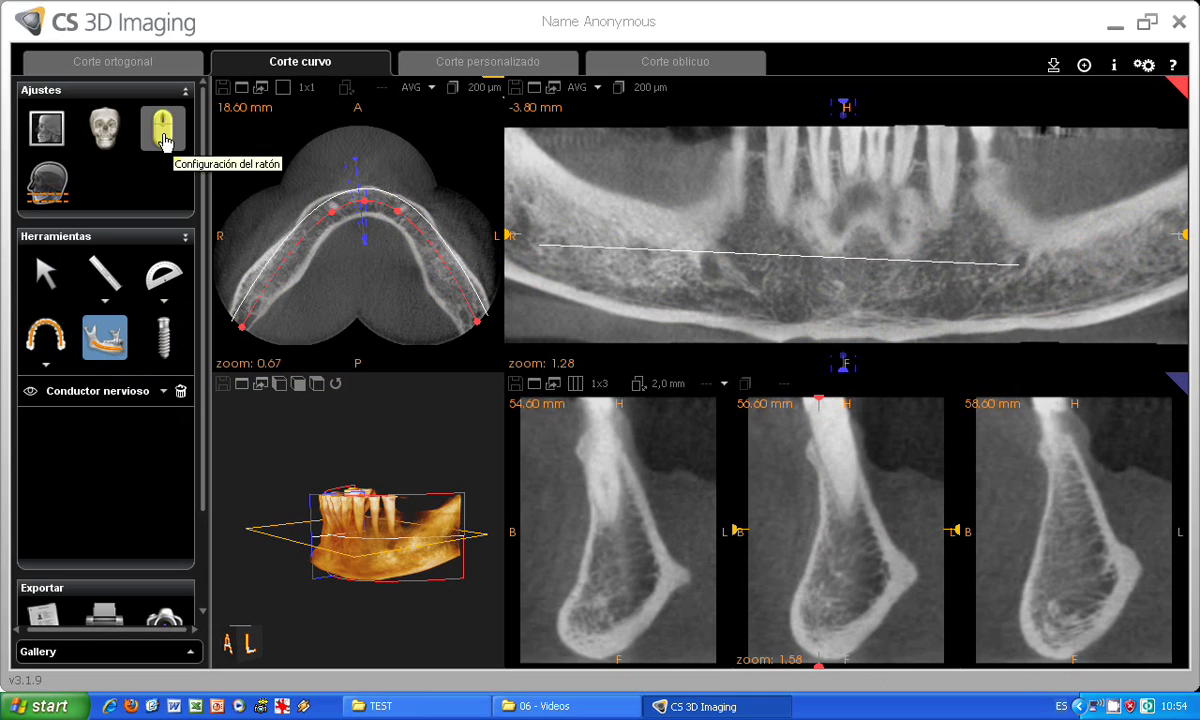
{"action": "left_click", "coordinate": [165, 140]}
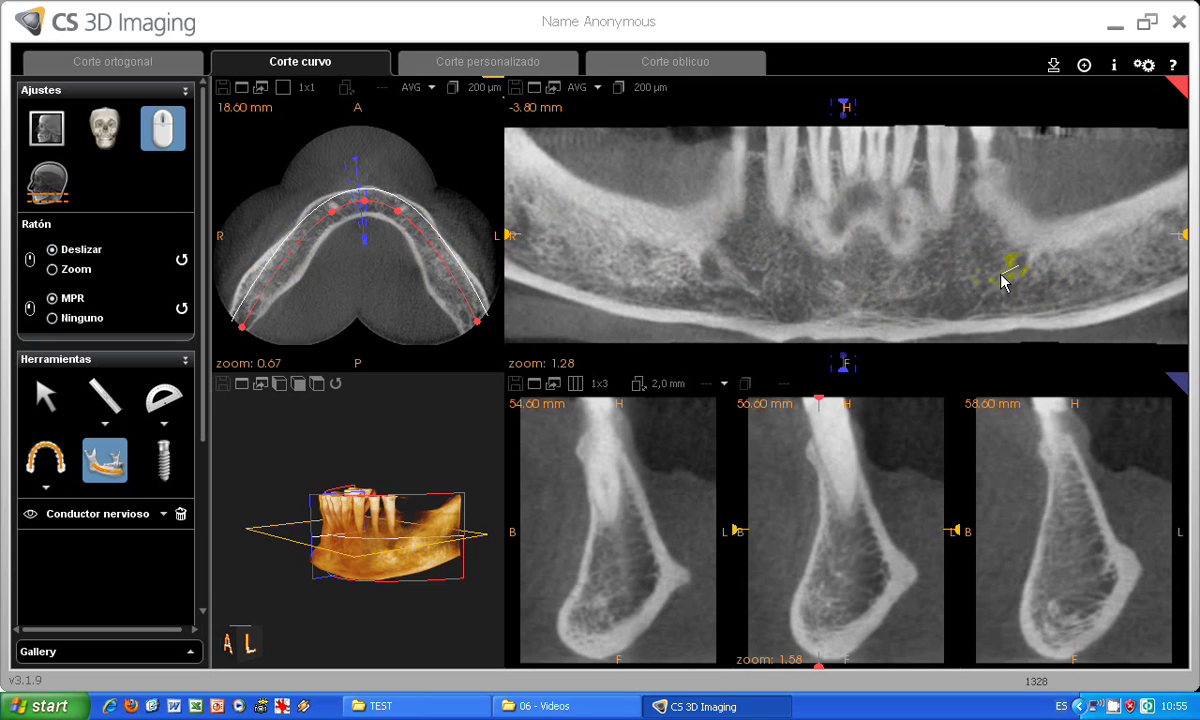
Add the next left nerve canal points below the mental foramen while advancing the panoramic slice from -3.80 to -1.60 mm
{"action": "scroll", "coordinate": [1003, 282], "scroll_direction": "up", "scroll_amount": 3}
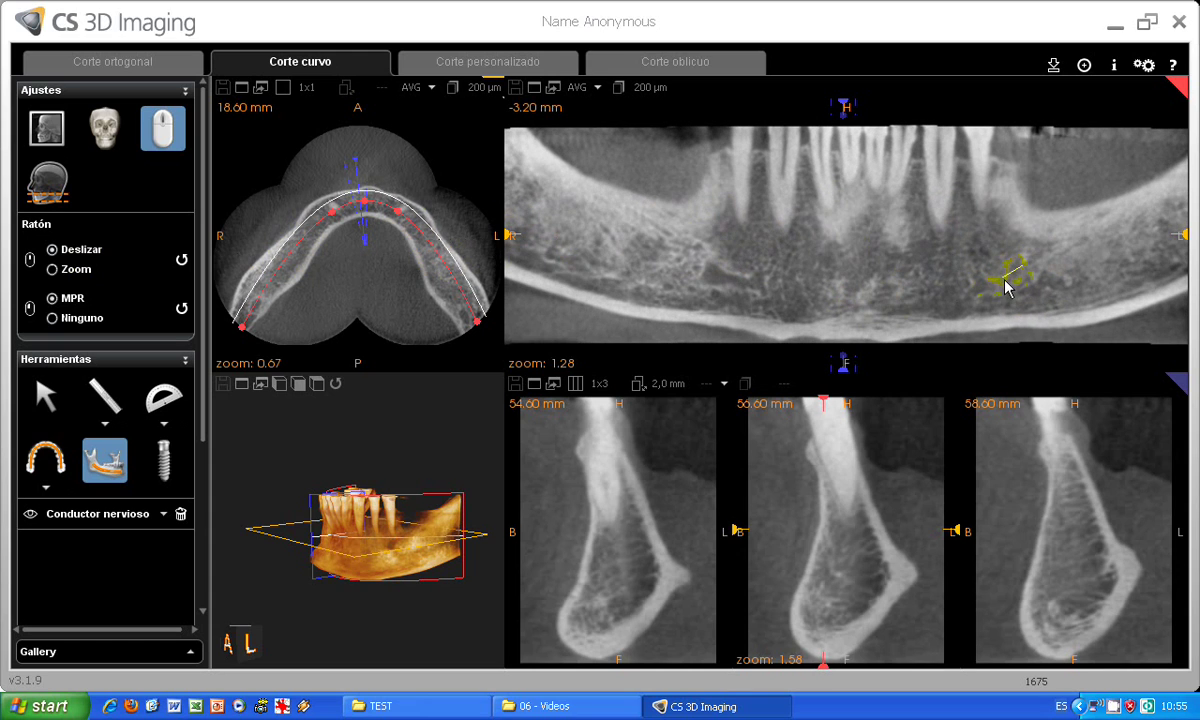
{"action": "scroll", "coordinate": [1010, 287], "scroll_direction": "up", "scroll_amount": 1}
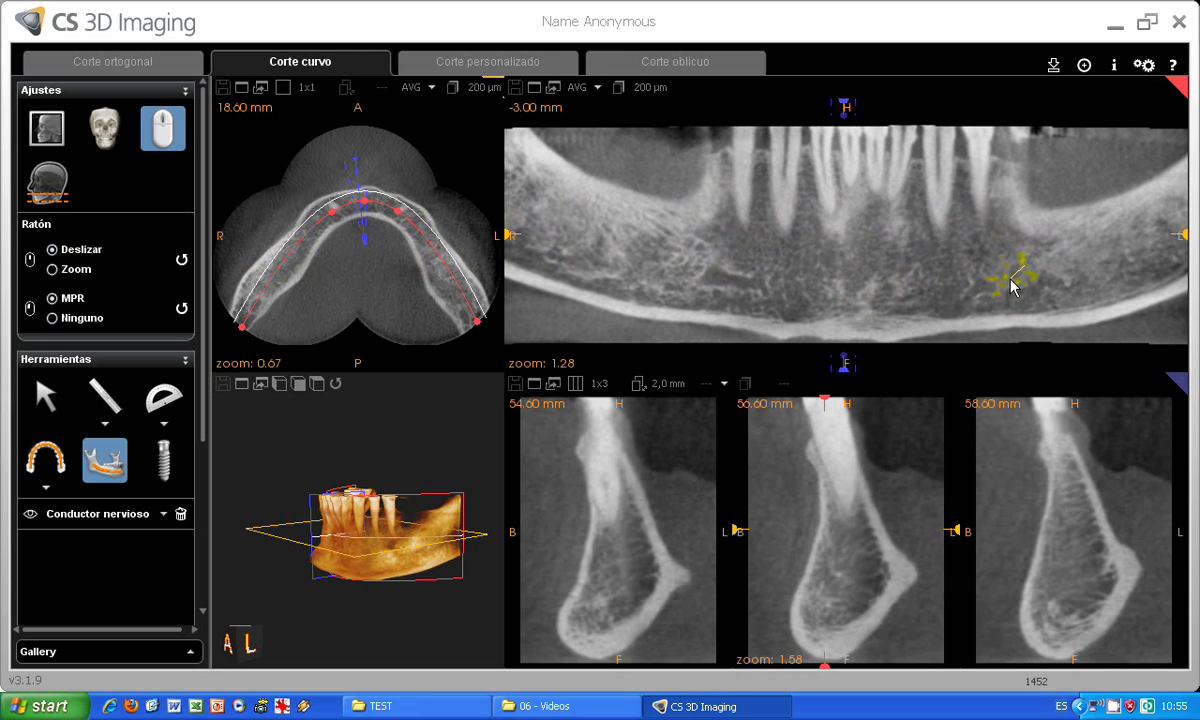
{"action": "scroll", "coordinate": [1008, 288], "scroll_direction": "up", "scroll_amount": 4}
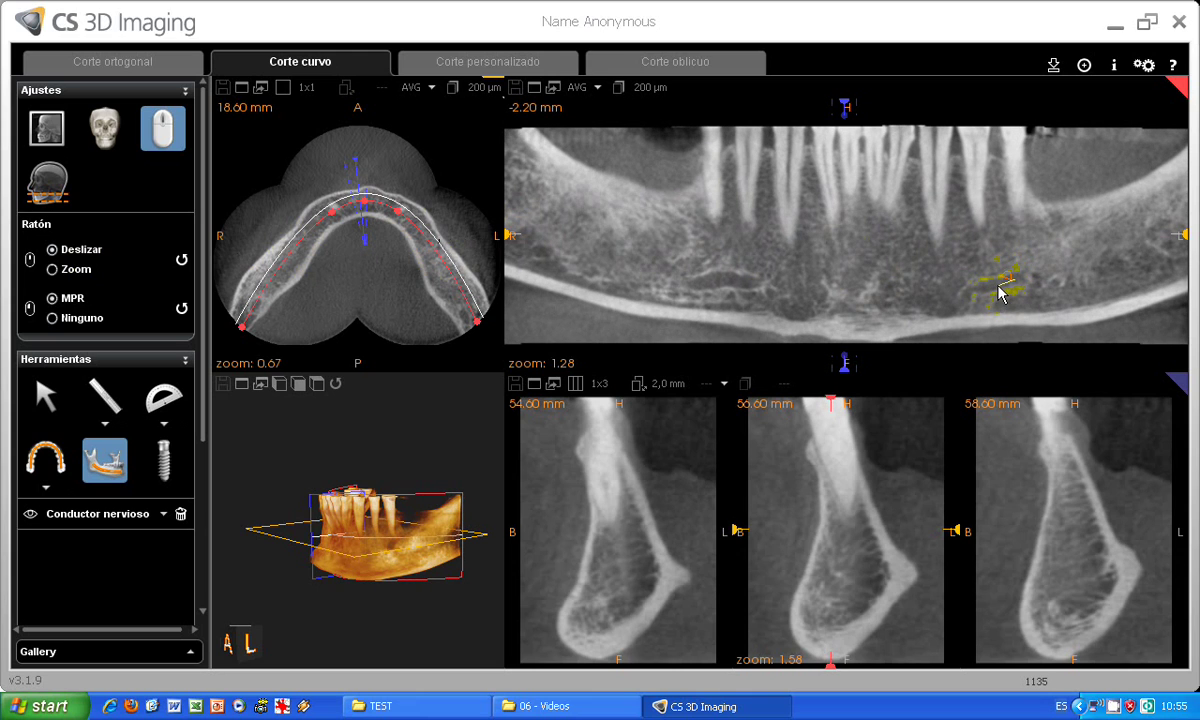
{"action": "scroll", "coordinate": [1000, 292], "scroll_direction": "up", "scroll_amount": 3}
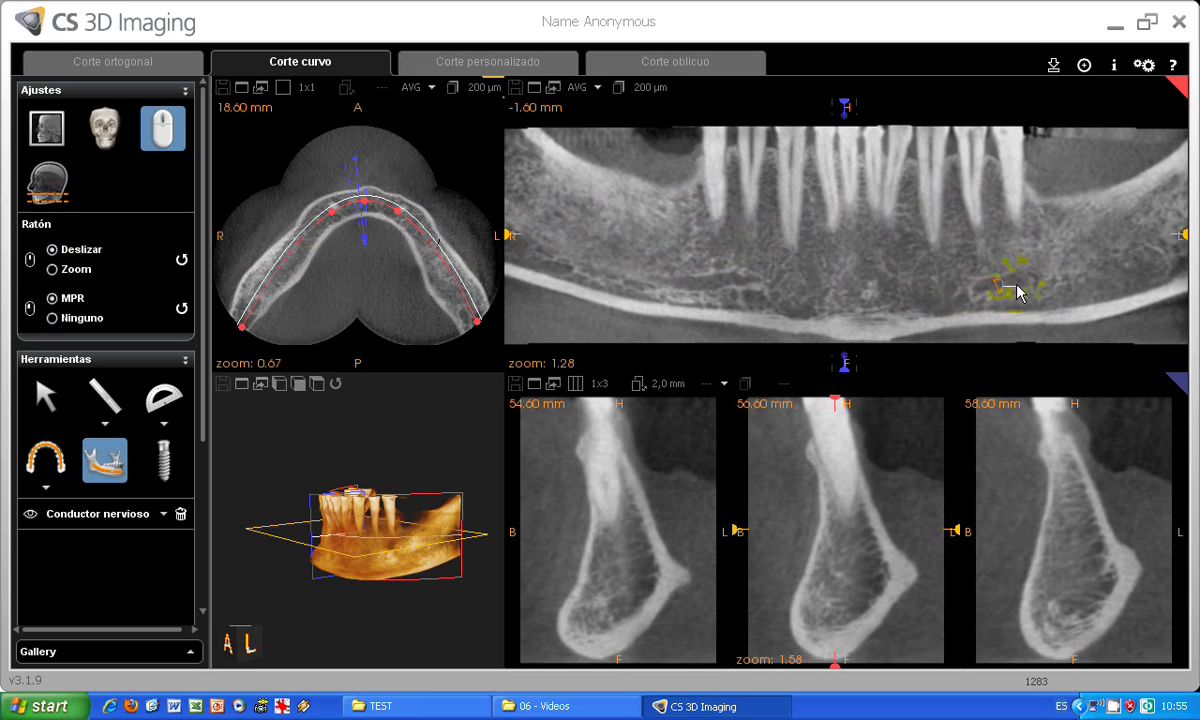
{"action": "left_click", "coordinate": [997, 286]}
Continue the left nerve canal posteriorly while advancing the panoramic slice to 2.20 mm, and finish it at the mandible's posterior edge
{"action": "scroll", "coordinate": [1020, 290], "scroll_direction": "up", "scroll_amount": 4}
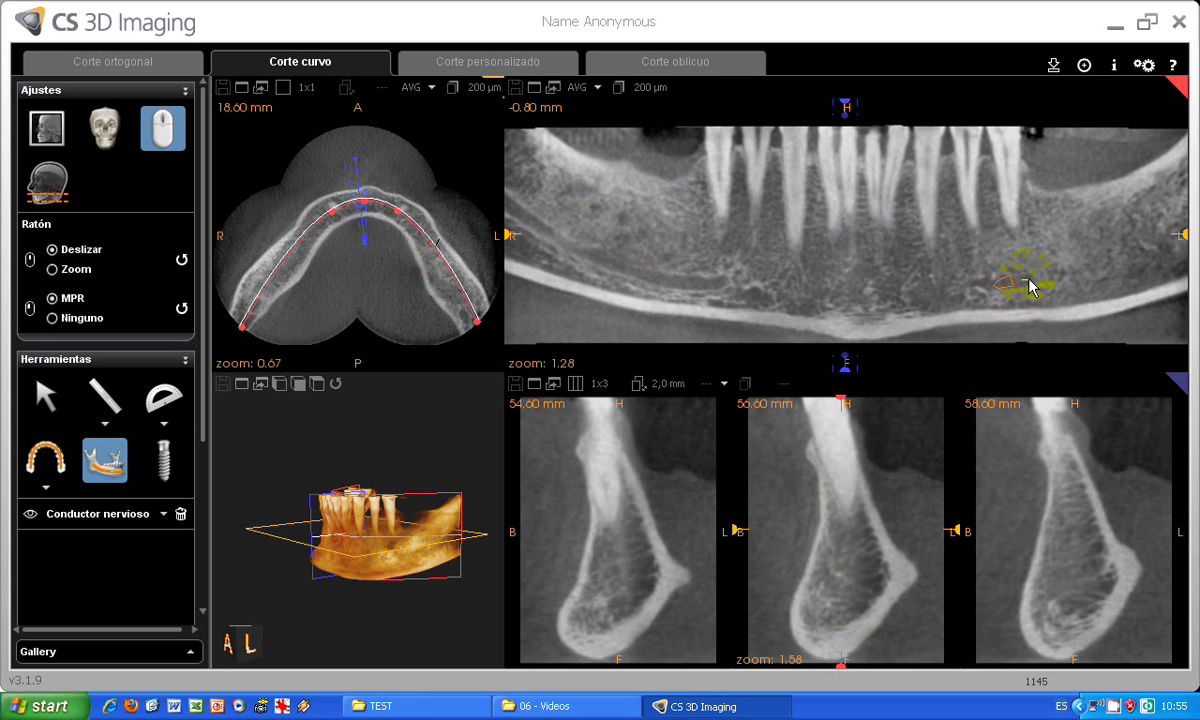
{"action": "scroll", "coordinate": [1035, 287], "scroll_direction": "up", "scroll_amount": 5}
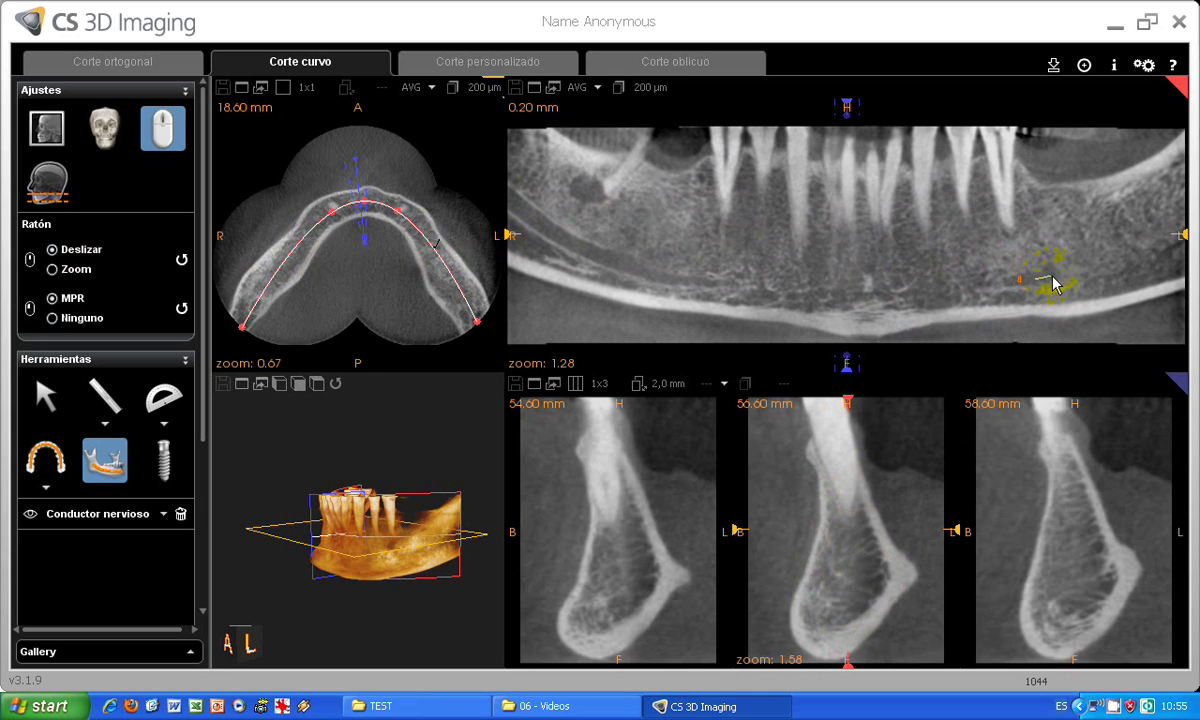
{"action": "scroll", "coordinate": [1052, 285], "scroll_direction": "up", "scroll_amount": 4}
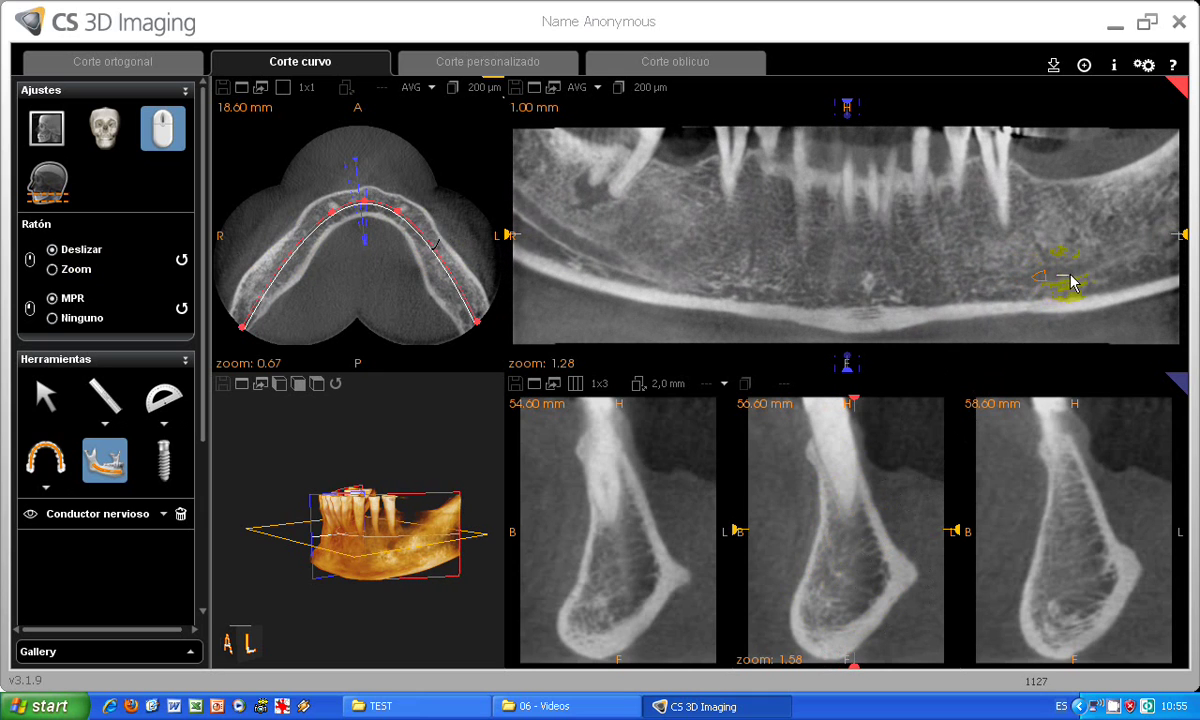
{"action": "scroll", "coordinate": [1072, 279], "scroll_direction": "up", "scroll_amount": 3}
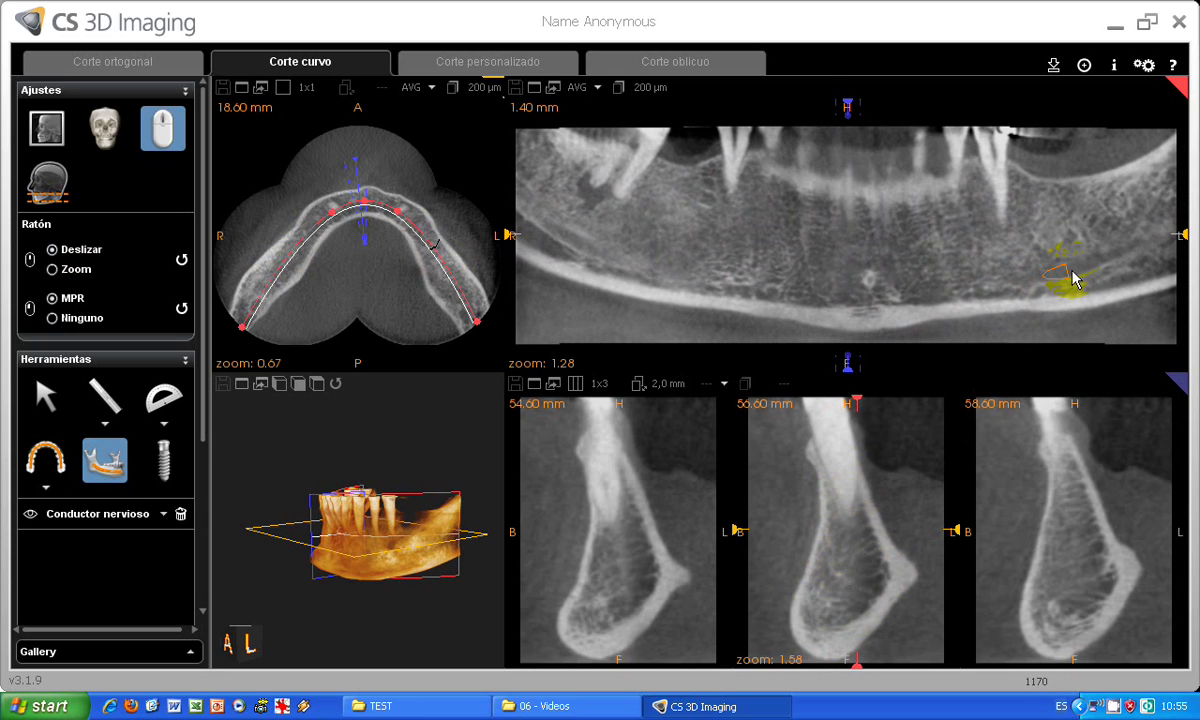
{"action": "scroll", "coordinate": [1098, 267], "scroll_direction": "up", "scroll_amount": 3}
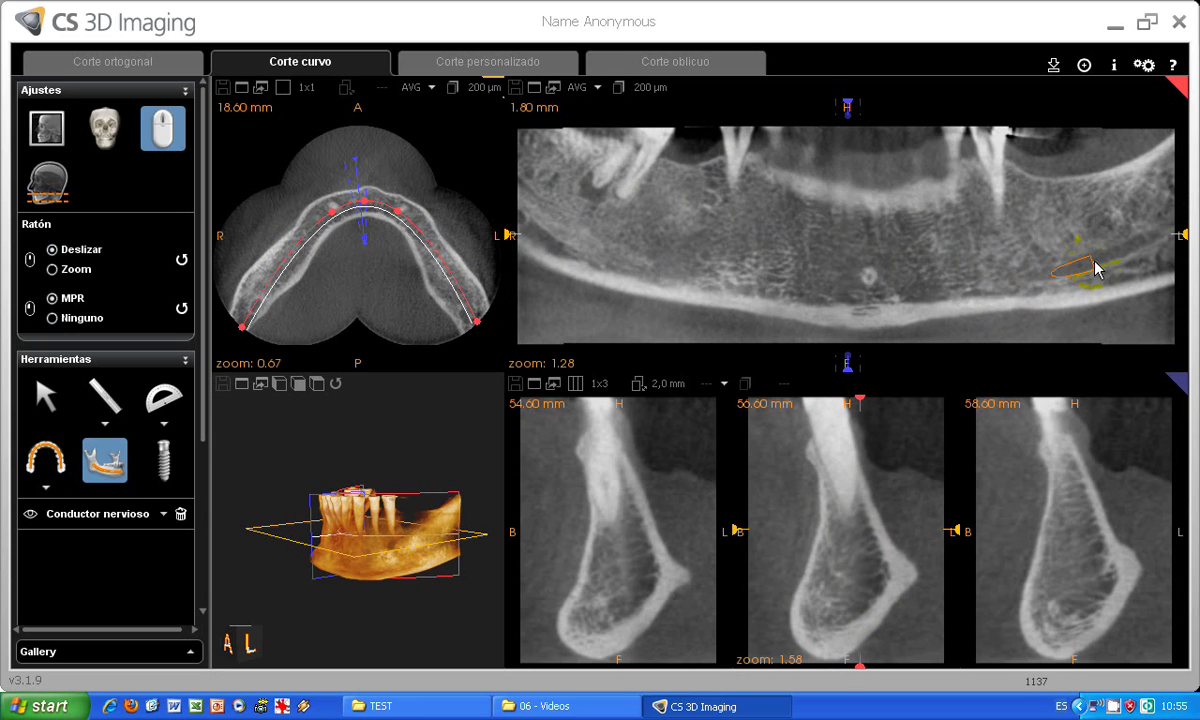
{"action": "left_click", "coordinate": [1146, 252]}
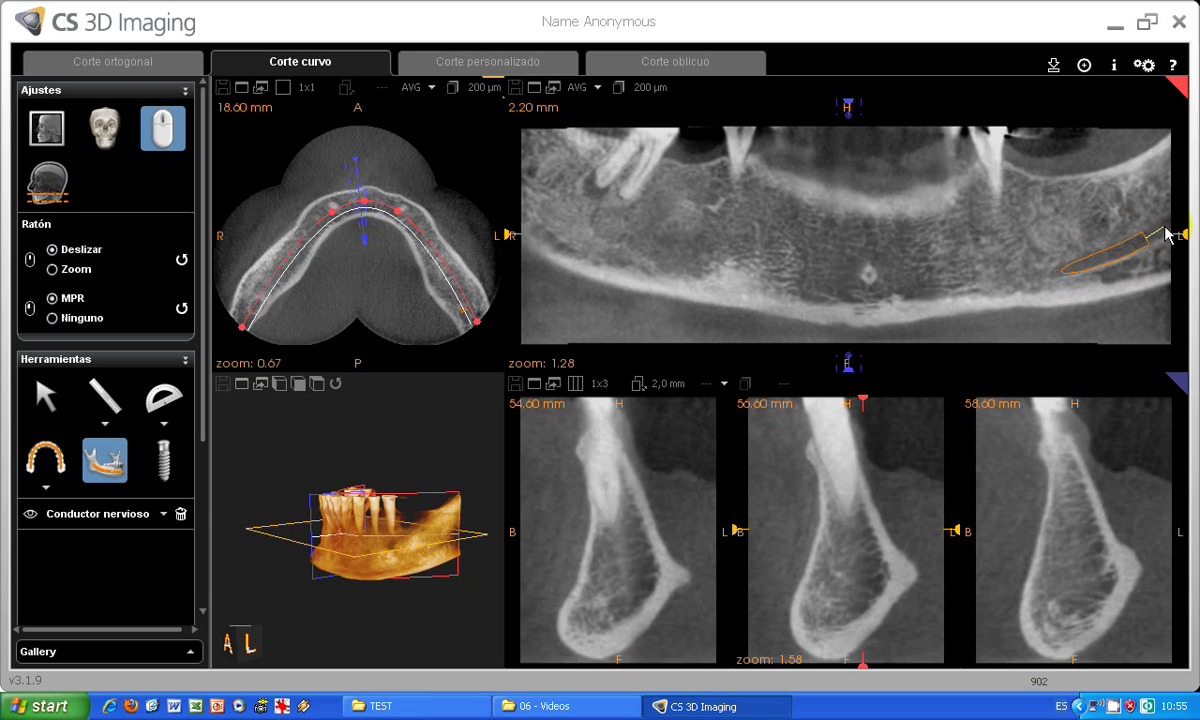
{"action": "double_click", "coordinate": [1166, 230]}
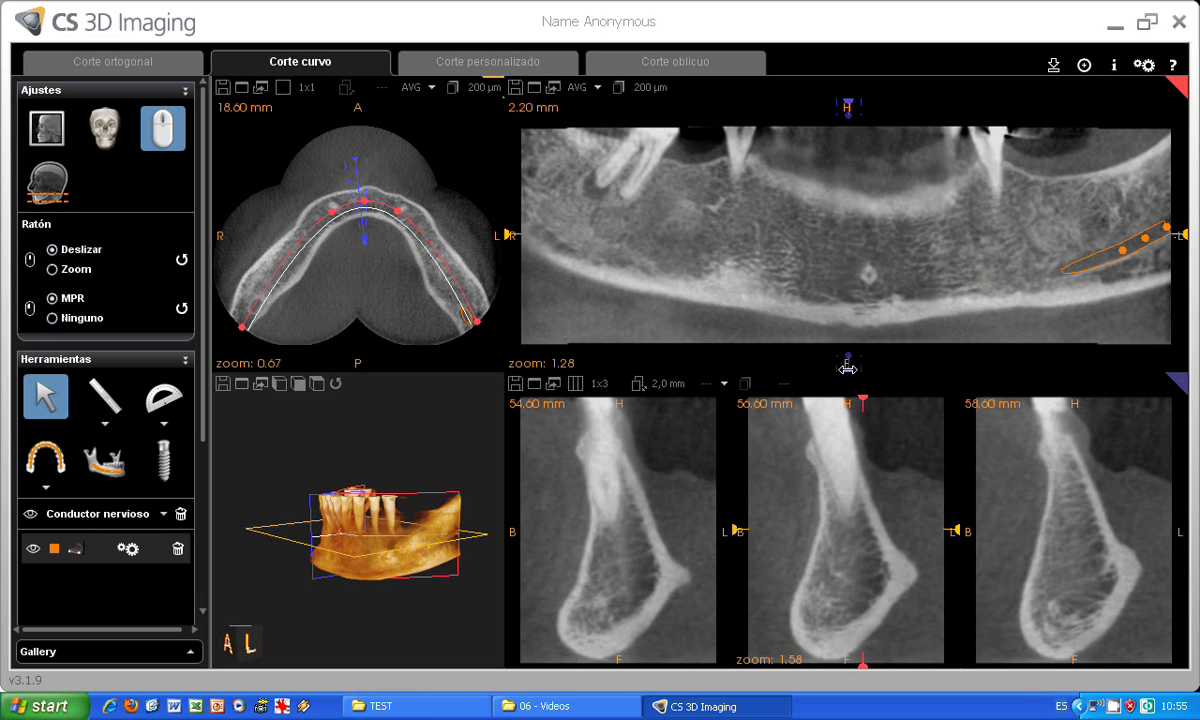
Move the cross-section to about 81.80 mm near the left mental foramen and switch the cross-sections to a 1x1 layout
{"action": "left_click_drag", "start_coordinate": [846, 368], "coordinate": [990, 369]}
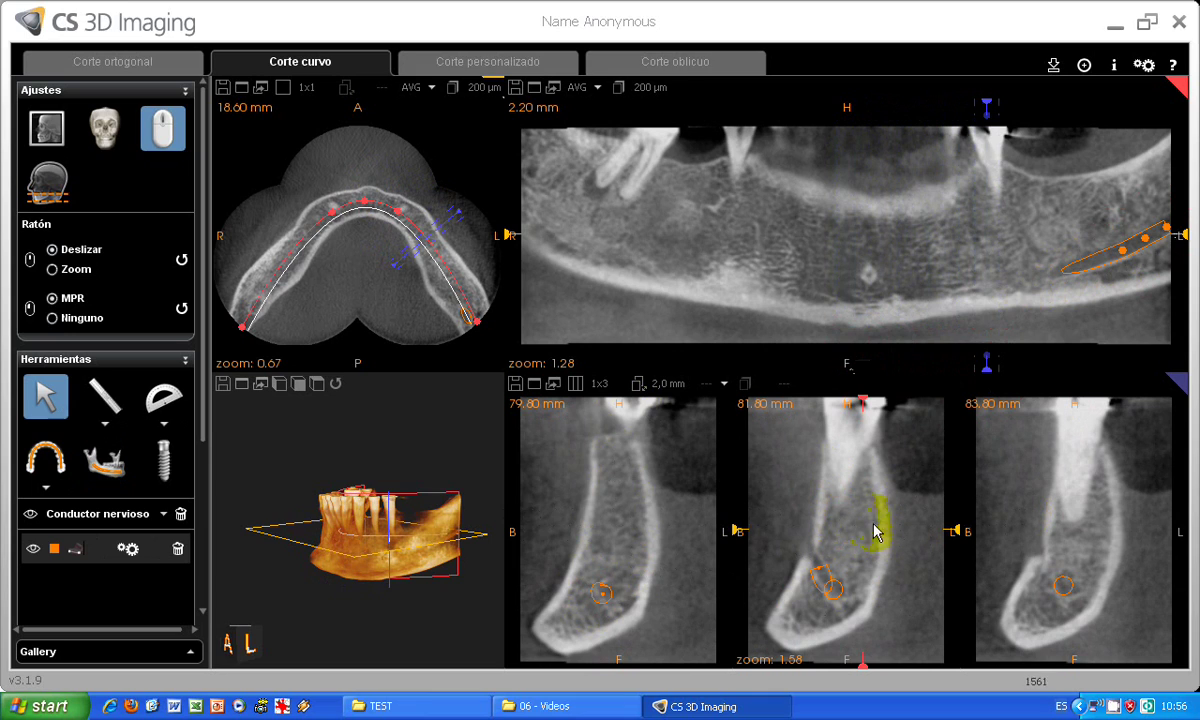
{"action": "left_click", "coordinate": [575, 384]}
{"action": "left_click", "coordinate": [580, 402]}
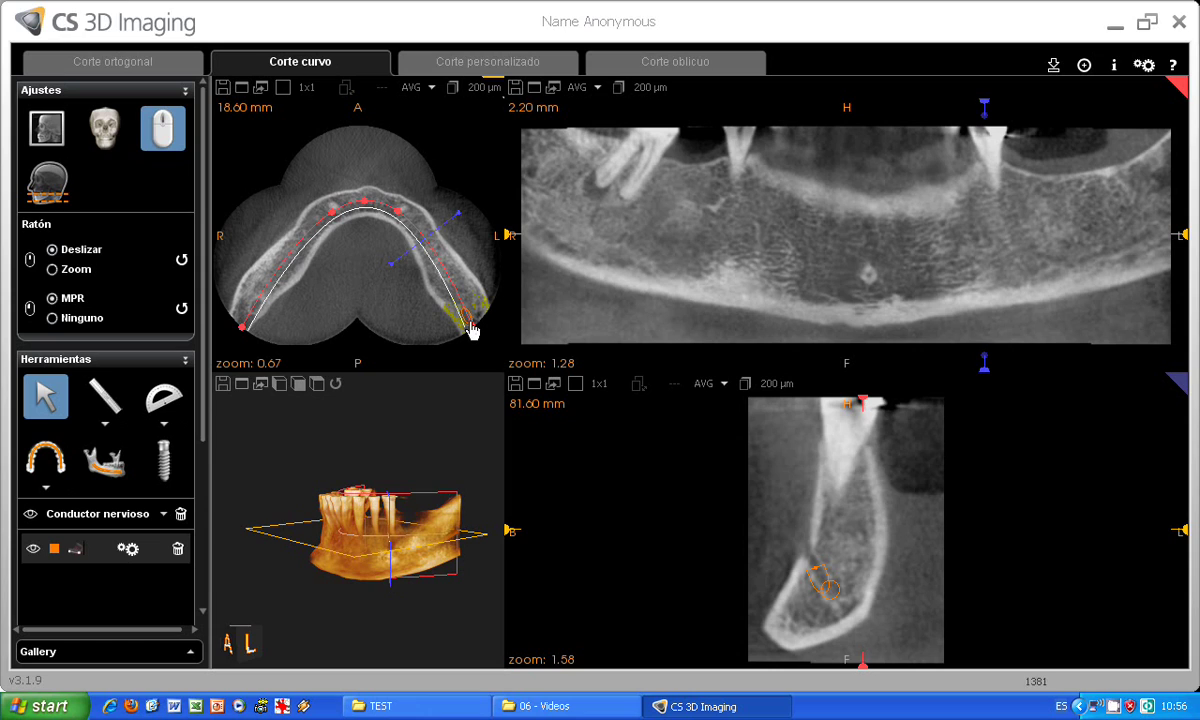
Adjust the left end point of the dental arch curve and return the panoramic slice to 0.00 mm
{"action": "left_click", "coordinate": [474, 336]}
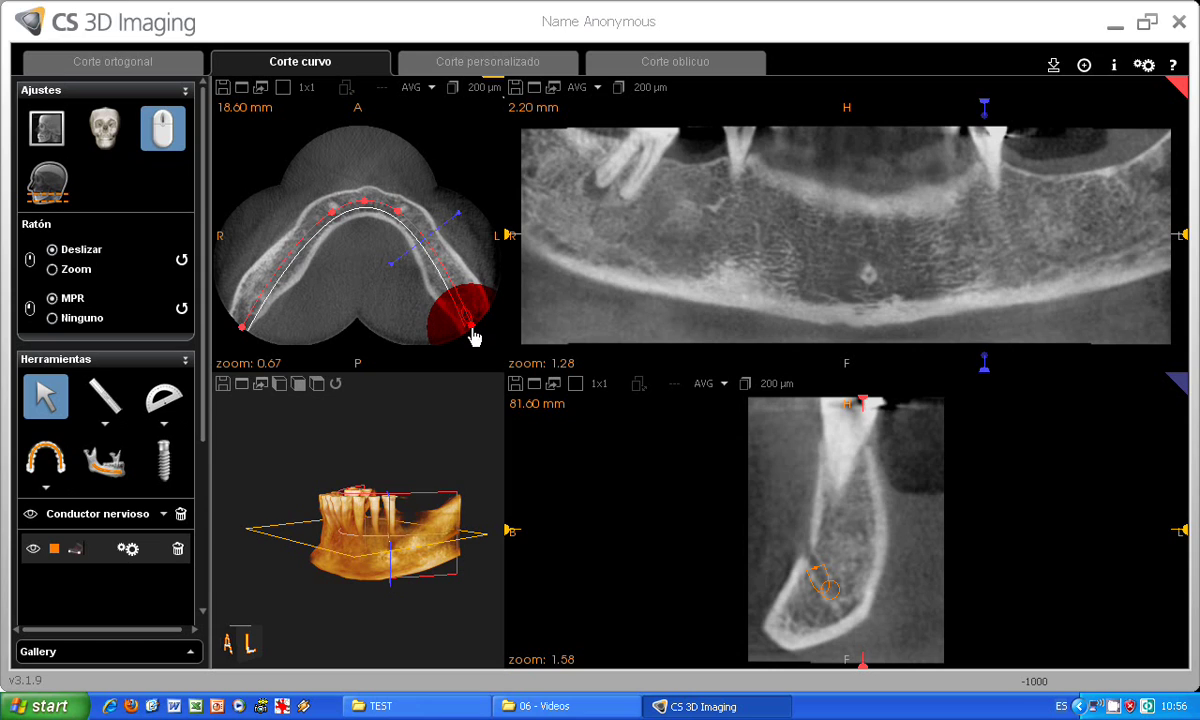
{"action": "left_click_drag", "start_coordinate": [474, 336], "coordinate": [476, 328]}
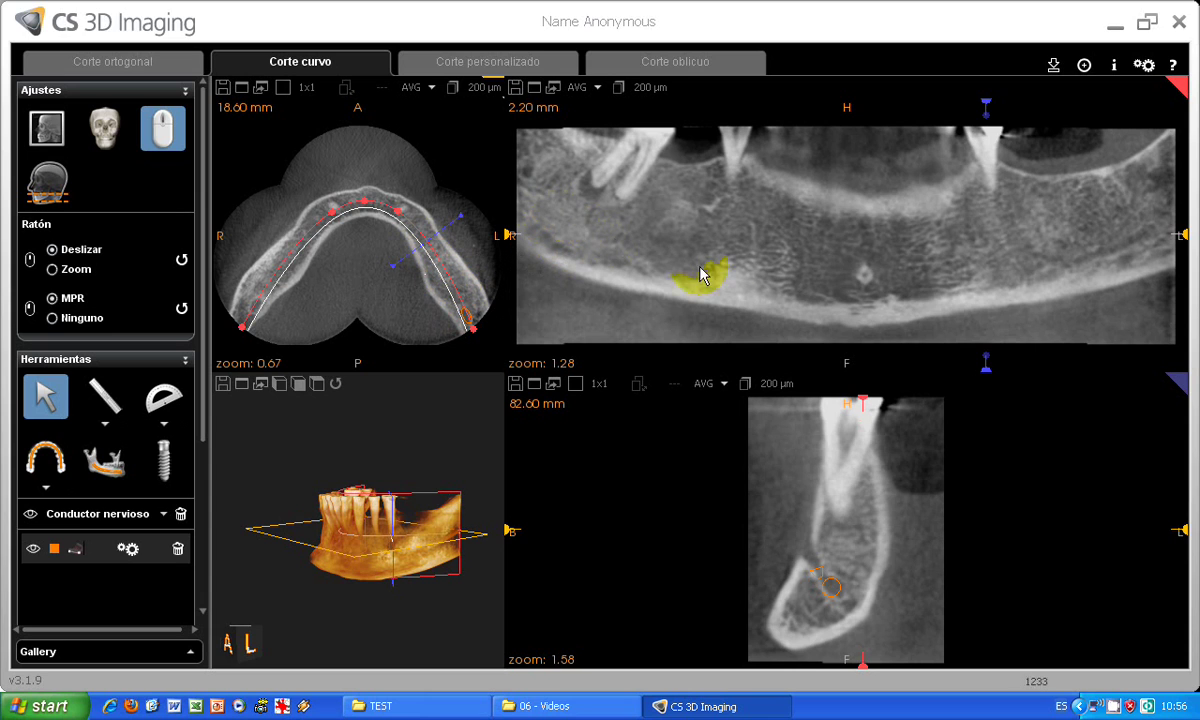
{"action": "left_click_drag", "start_coordinate": [862, 398], "coordinate": [847, 398]}
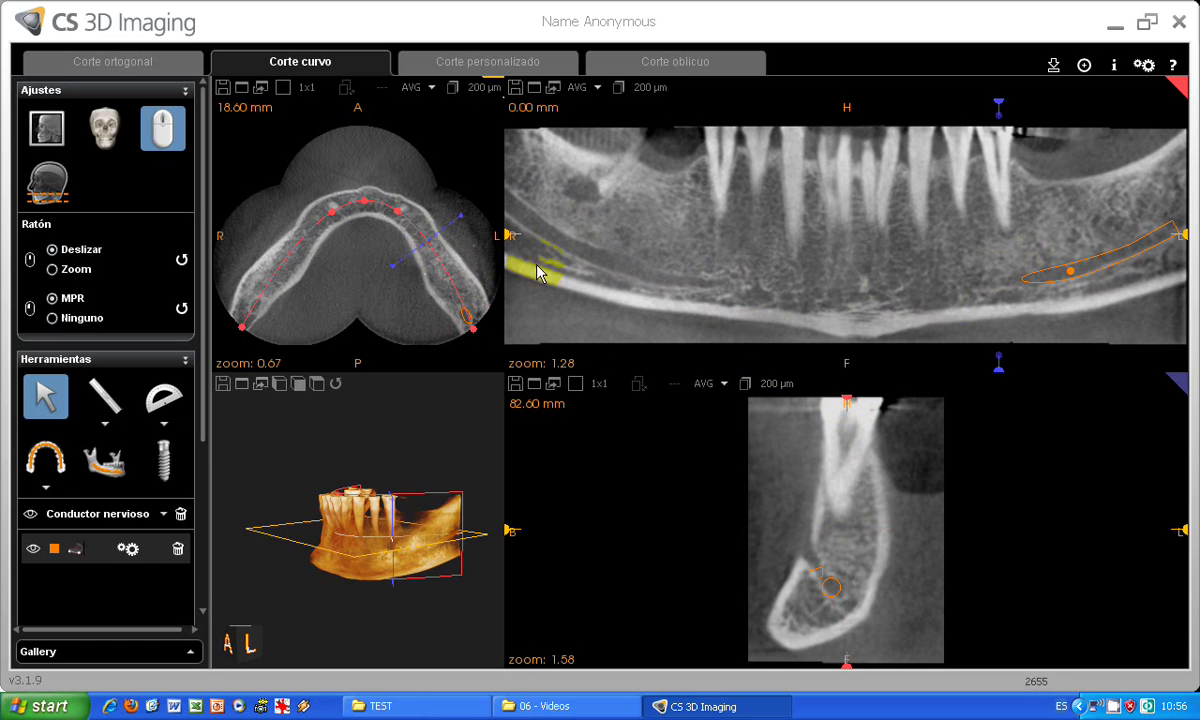
Lower the axial slice to 12.20 mm and adjust the arch curve's control point left of the midline
{"action": "left_click_drag", "start_coordinate": [508, 234], "coordinate": [505, 272]}
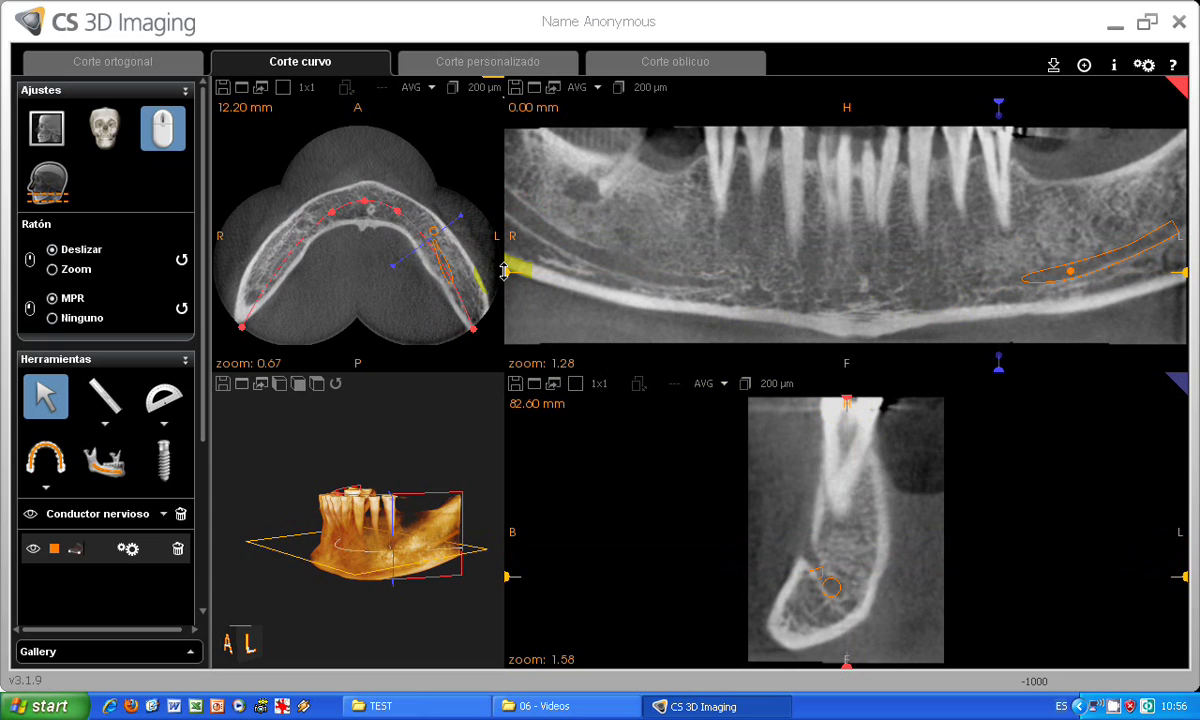
{"action": "left_click", "coordinate": [399, 220]}
{"action": "left_click_drag", "start_coordinate": [399, 220], "coordinate": [400, 212]}
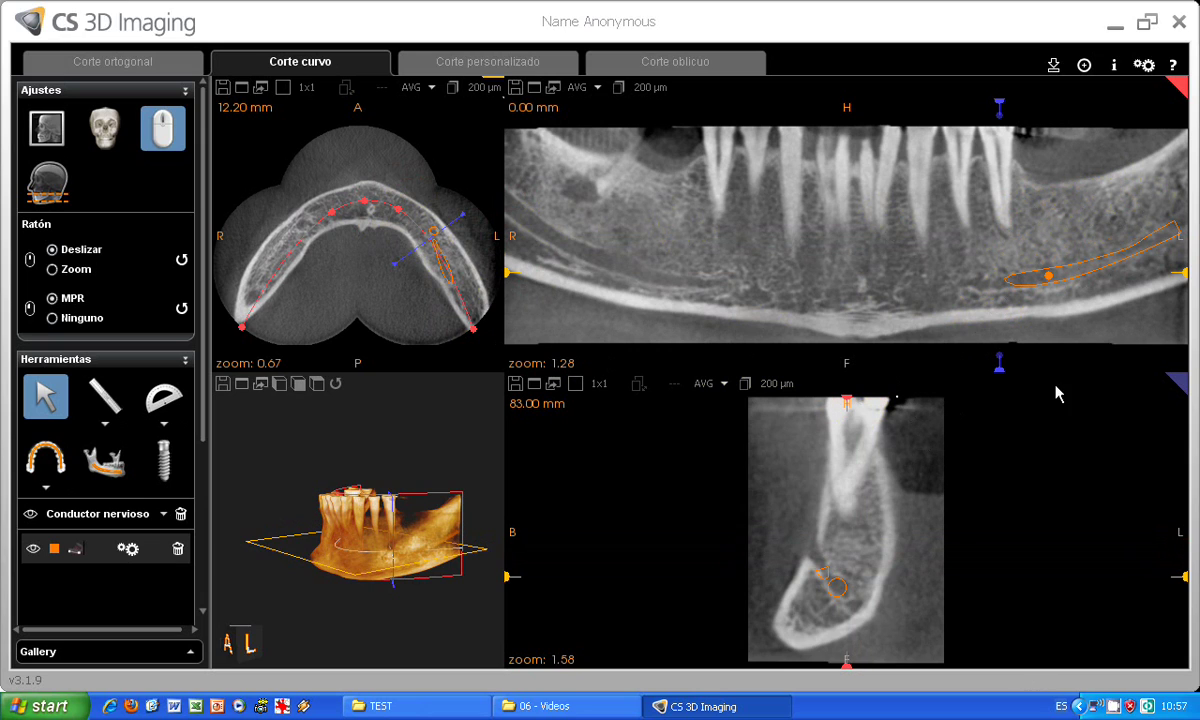
Reposition the nerve canal's control points near the mental foramen in the cross-sections at 82.00 and 83.60 mm
{"action": "left_click_drag", "start_coordinate": [997, 371], "coordinate": [993, 371]}
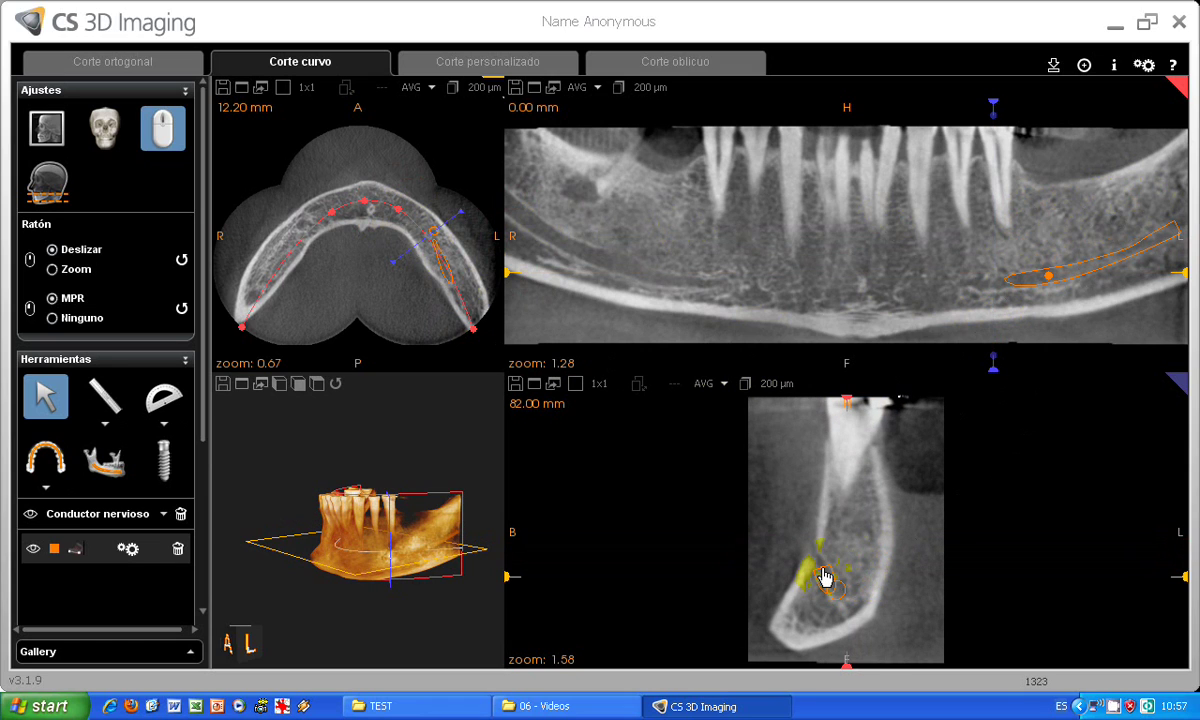
{"action": "left_click_drag", "start_coordinate": [825, 577], "coordinate": [821, 568]}
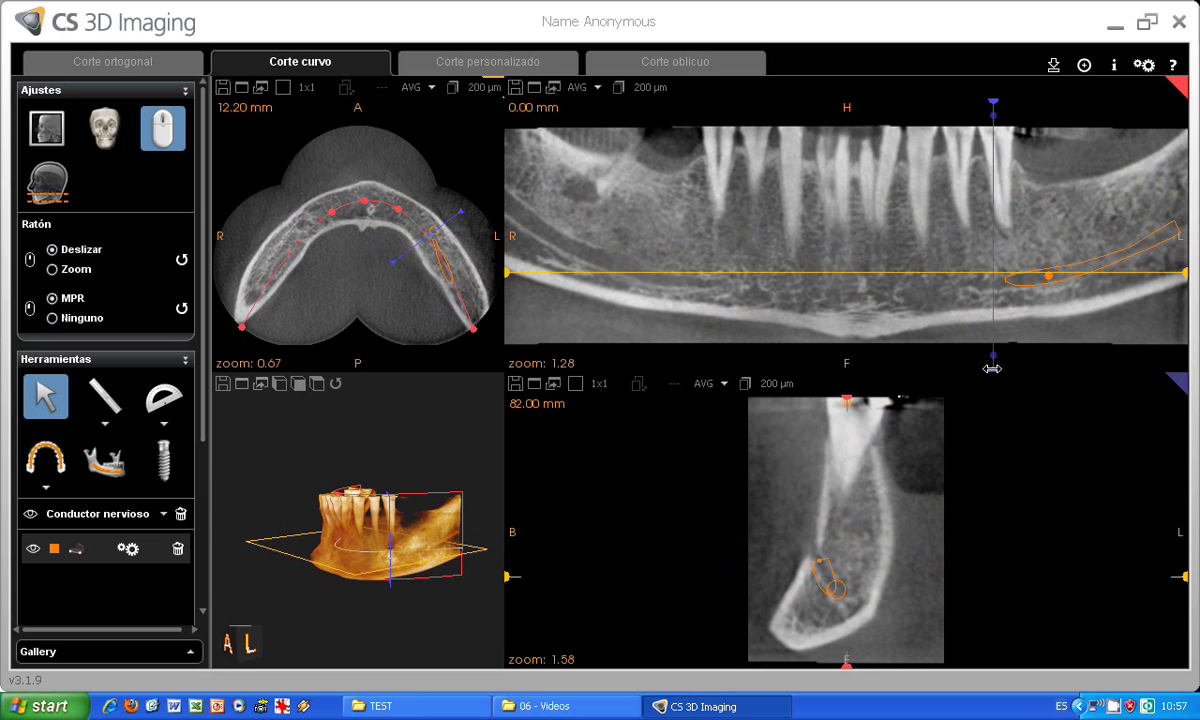
{"action": "left_click_drag", "start_coordinate": [992, 368], "coordinate": [996, 372]}
{"action": "mouse_move", "coordinate": [840, 596]}
{"action": "left_mouse_down"}
{"action": "mouse_move", "coordinate": [838, 616]}
{"action": "mouse_move", "coordinate": [843, 588]}
{"action": "left_mouse_up"}
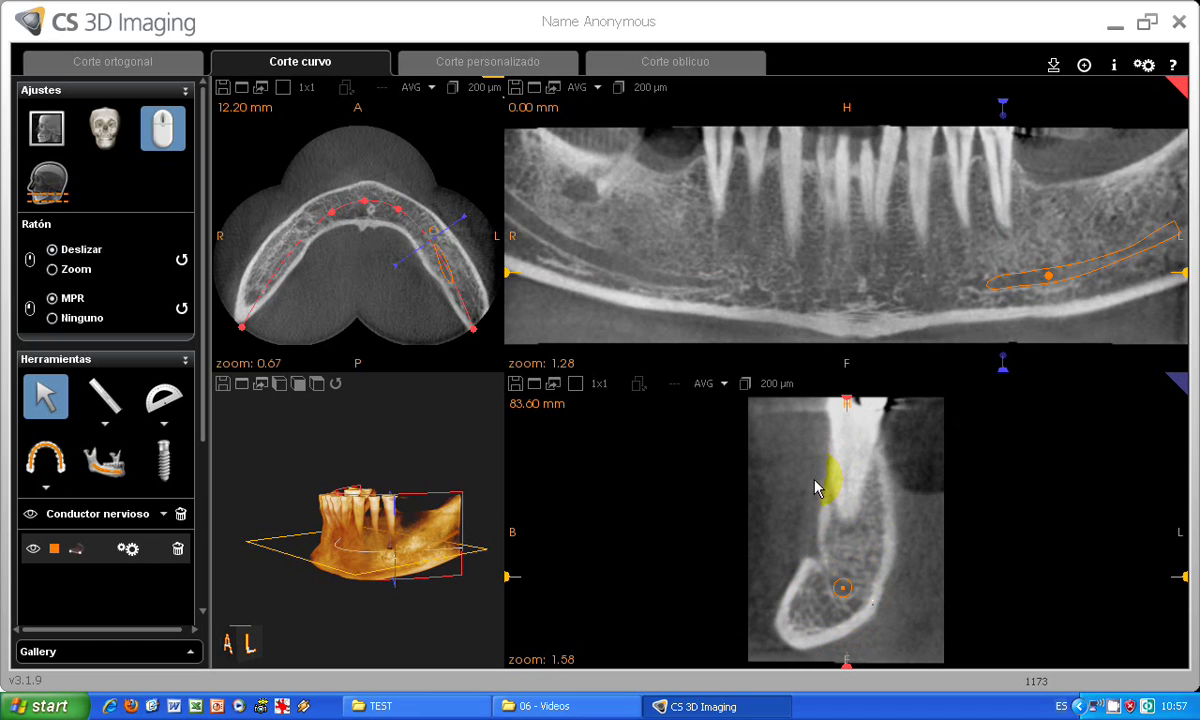
{"action": "mouse_move", "coordinate": [803, 572]}
{"action": "left_mouse_down"}
{"action": "mouse_move", "coordinate": [830, 549]}
{"action": "mouse_move", "coordinate": [818, 538]}
{"action": "left_mouse_up"}
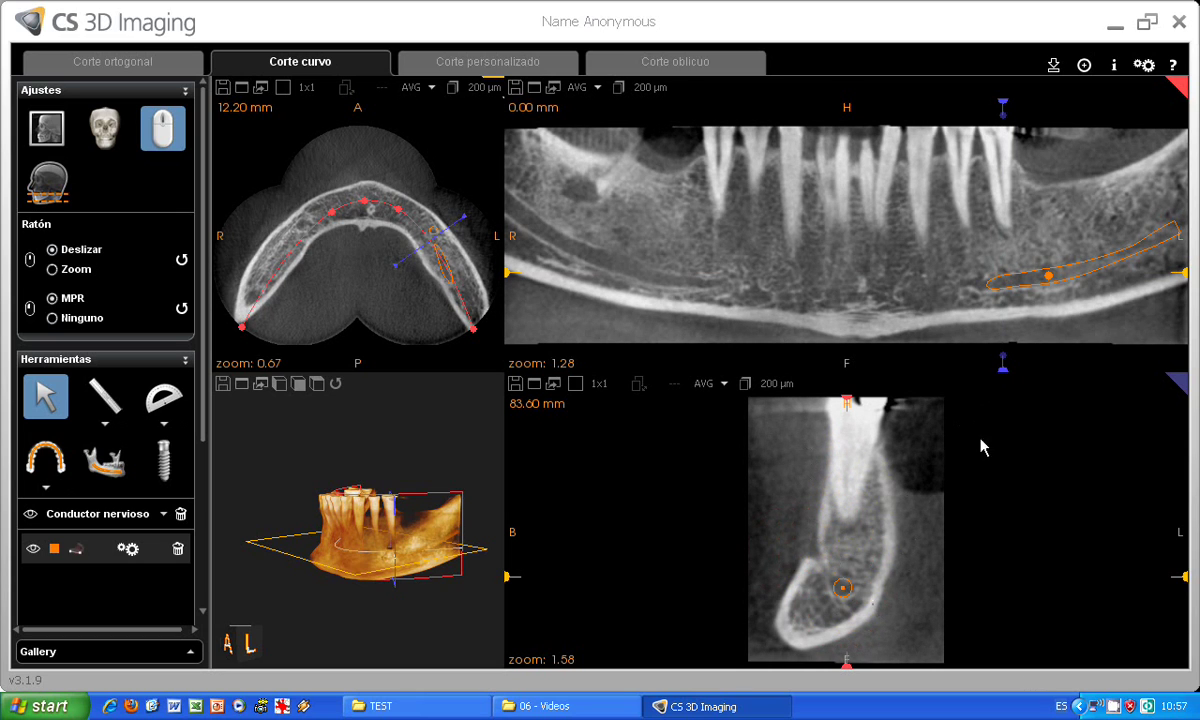
Move the cross-section back to about 86.40 mm and reposition the nerve canal's control point within the canal
{"action": "left_click_drag", "start_coordinate": [1003, 369], "coordinate": [1019, 369]}
{"action": "mouse_move", "coordinate": [842, 594]}
{"action": "left_mouse_down"}
{"action": "mouse_move", "coordinate": [845, 608]}
{"action": "mouse_move", "coordinate": [847, 592]}
{"action": "left_mouse_up"}
{"action": "scroll", "coordinate": [835, 560], "scroll_direction": "down", "scroll_amount": 3}
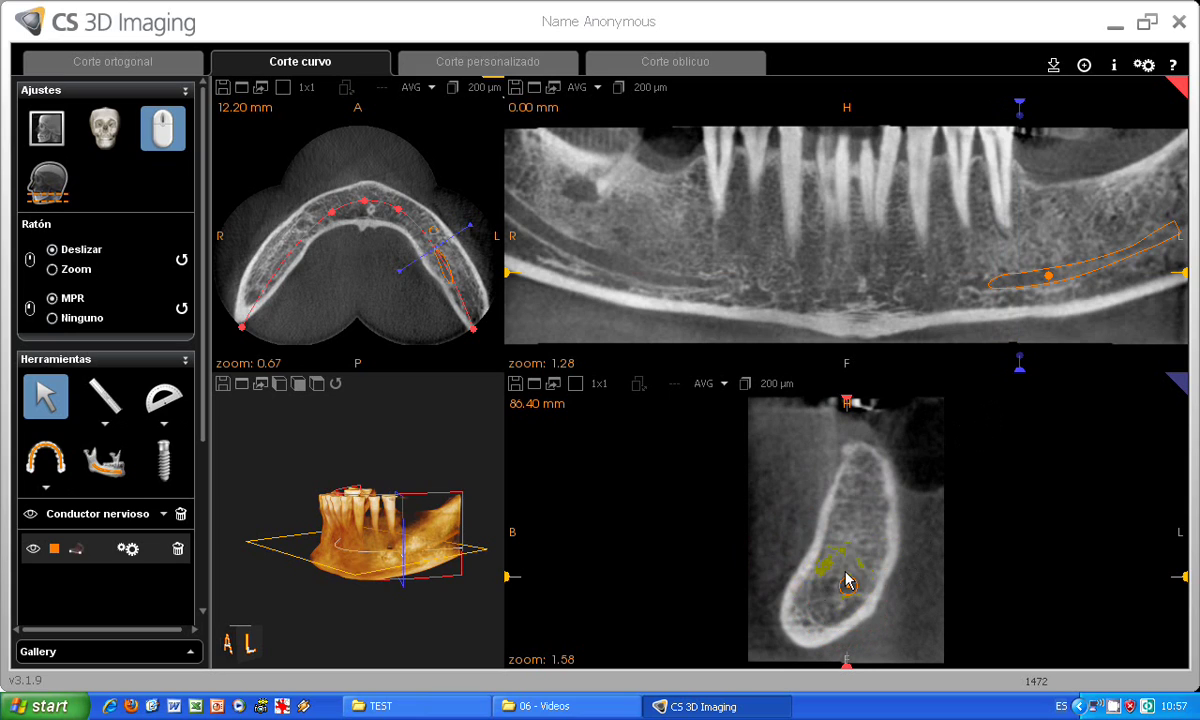
Follow the canal posteriorly to the 91.00 mm cross-section and reposition its control point there
{"action": "scroll", "coordinate": [832, 554], "scroll_direction": "down", "scroll_amount": 2}
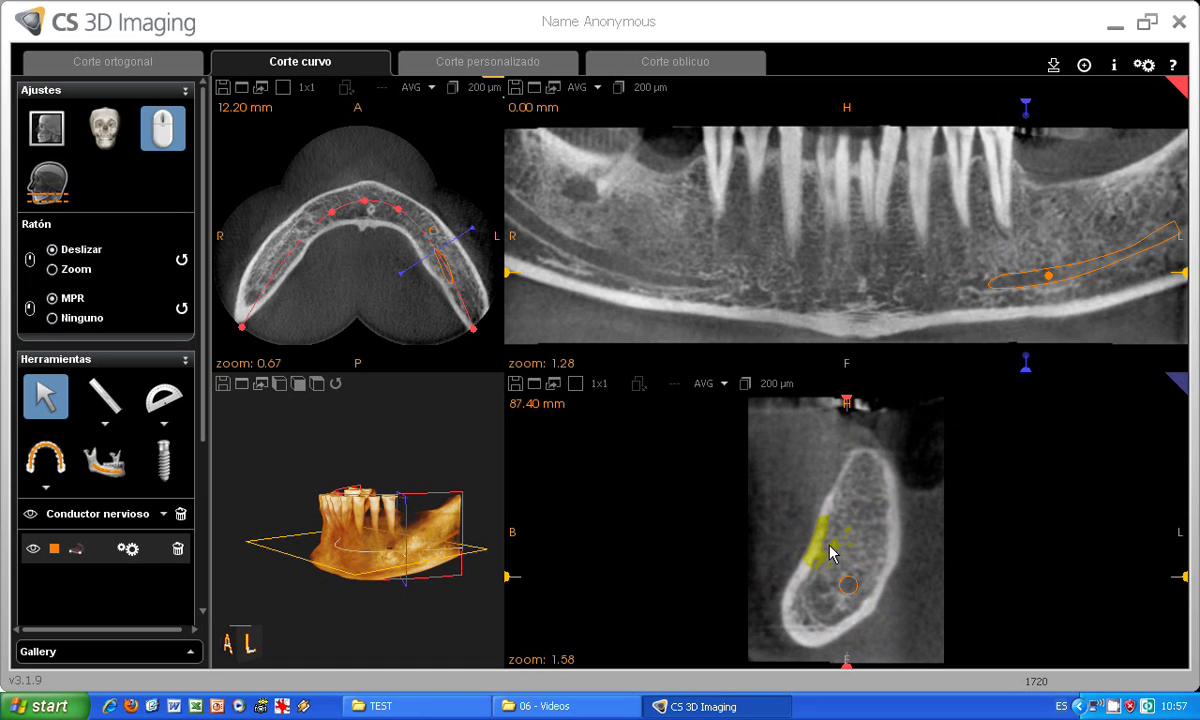
{"action": "scroll", "coordinate": [832, 548], "scroll_direction": "down", "scroll_amount": 5}
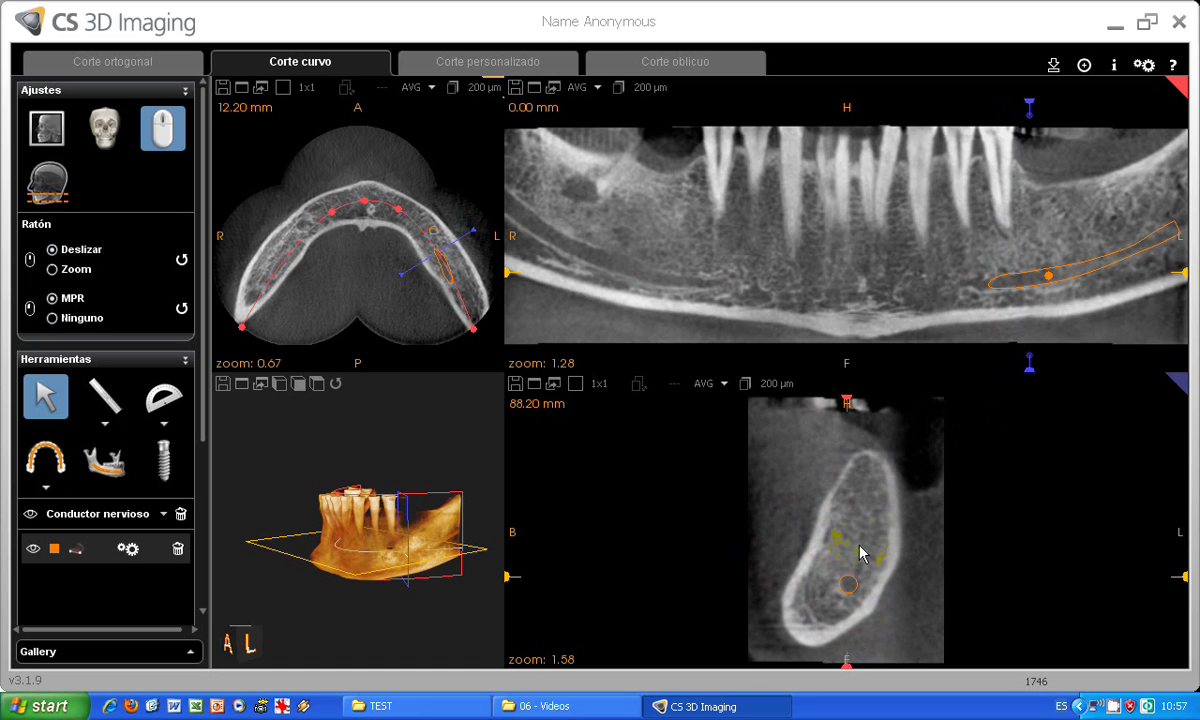
{"action": "scroll", "coordinate": [867, 556], "scroll_direction": "down", "scroll_amount": 6}
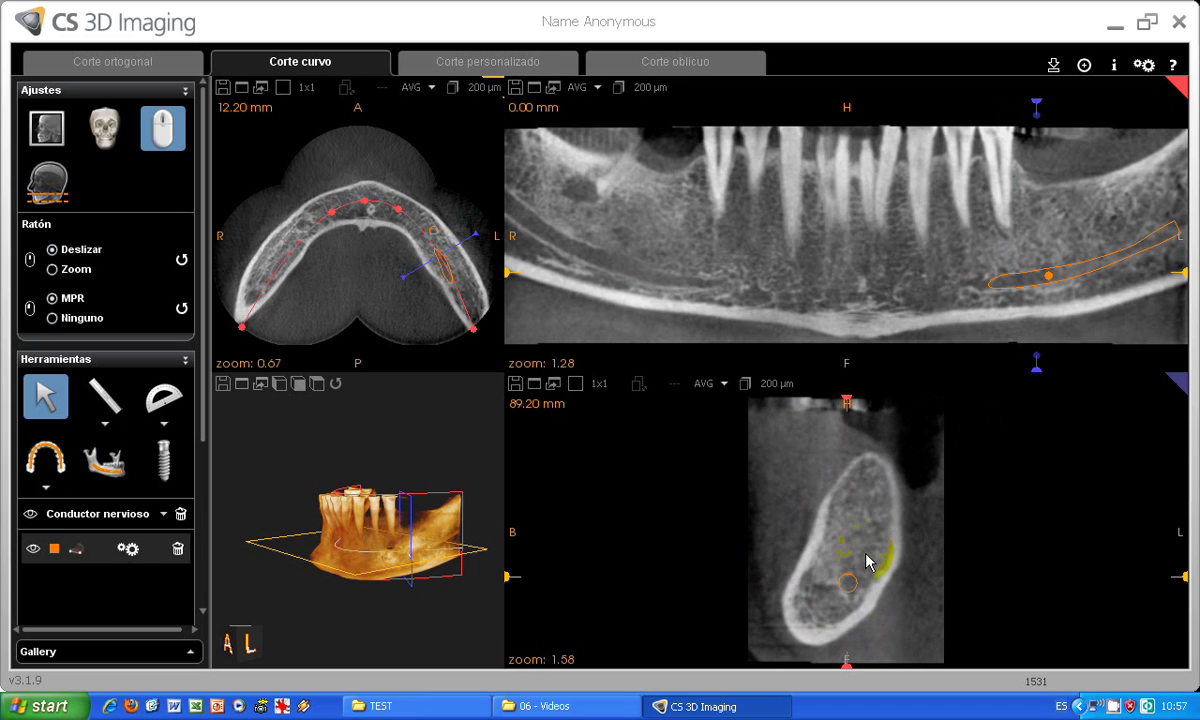
{"action": "scroll", "coordinate": [867, 563], "scroll_direction": "down", "scroll_amount": 5}
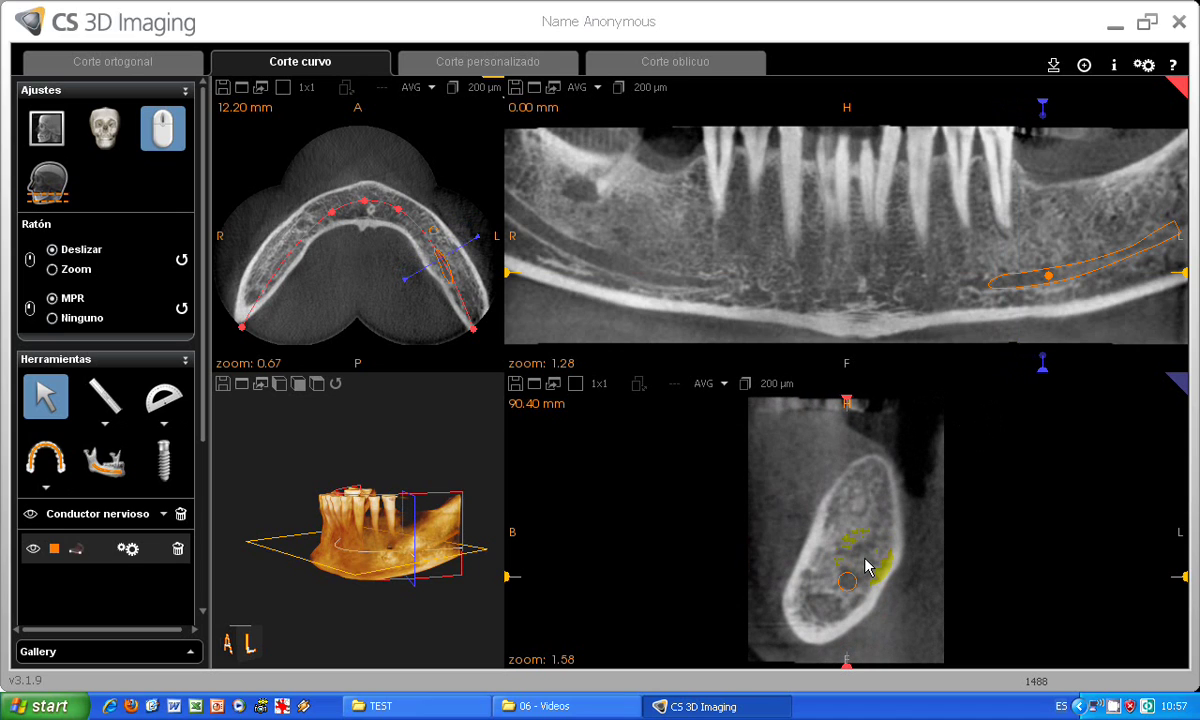
{"action": "scroll", "coordinate": [866, 566], "scroll_direction": "down", "scroll_amount": 2}
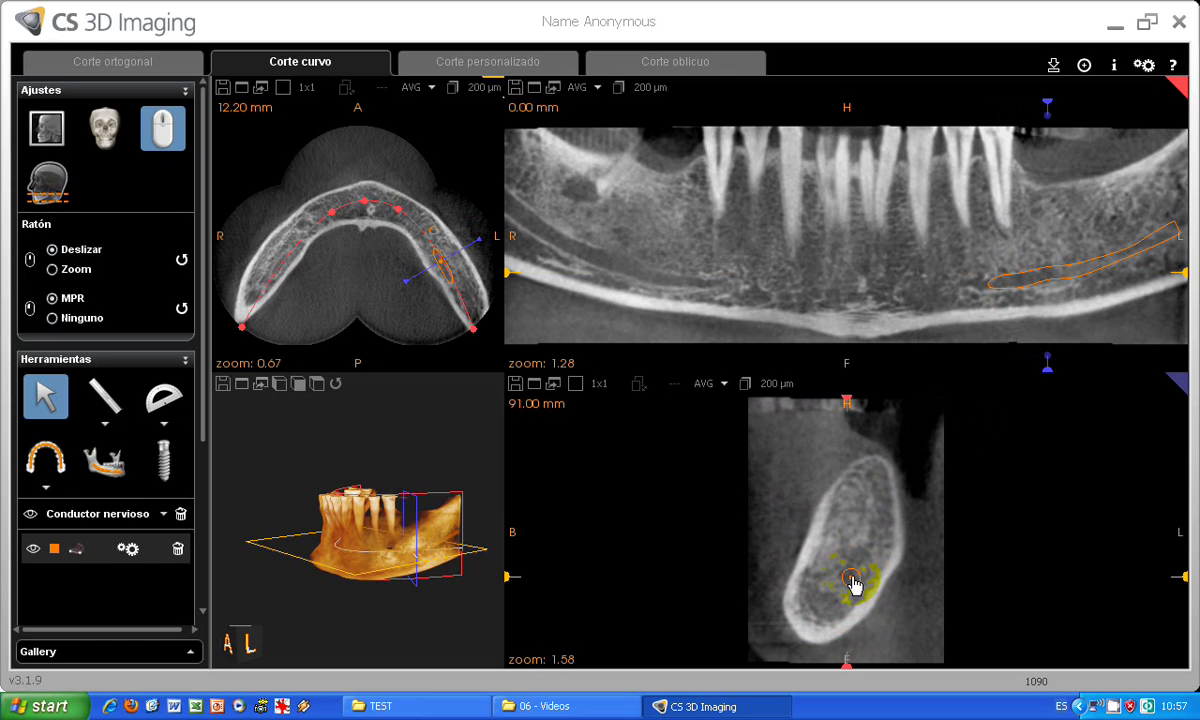
Follow the canal posteriorly to the 95.00 mm cross-section and shift its control point slightly toward the lingual side
{"action": "scroll", "coordinate": [853, 585], "scroll_direction": "down", "scroll_amount": 2}
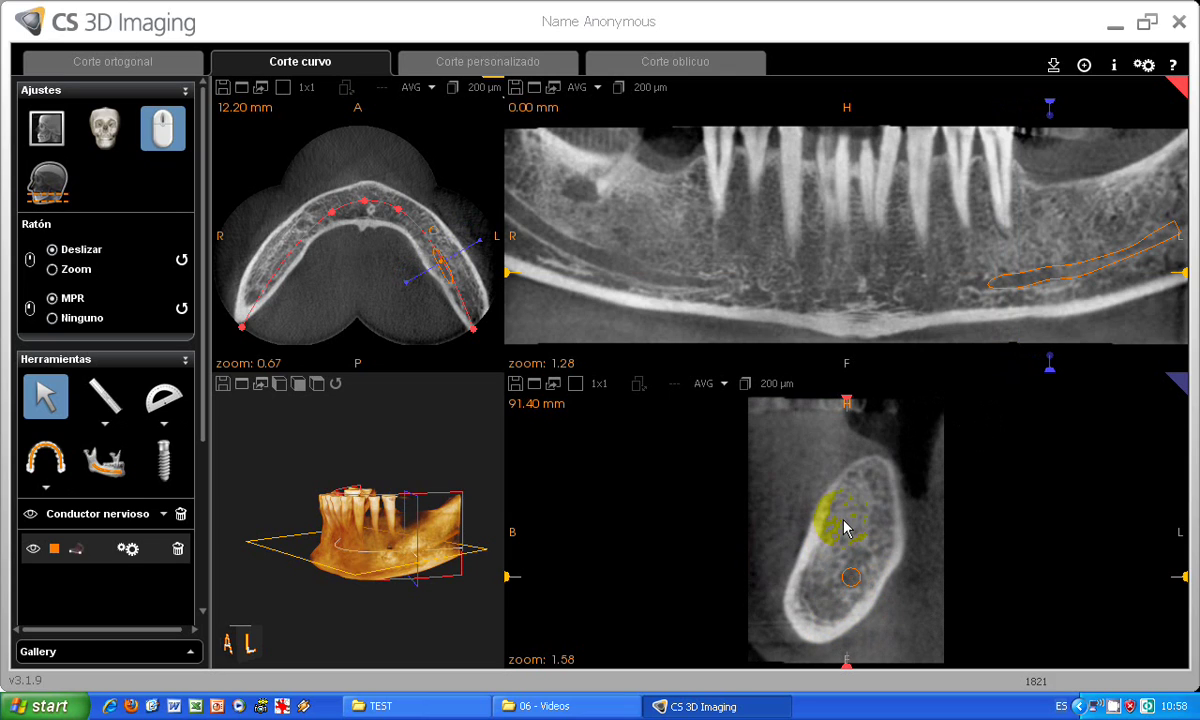
{"action": "scroll", "coordinate": [843, 527], "scroll_direction": "down", "scroll_amount": 10}
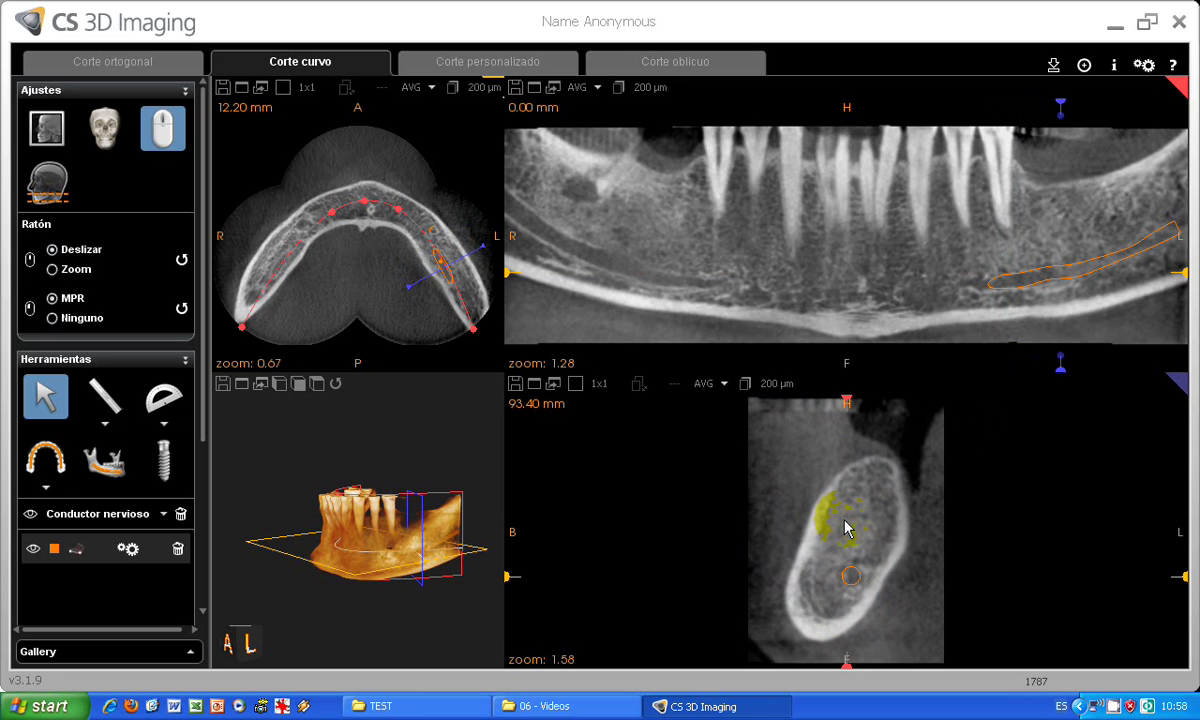
{"action": "scroll", "coordinate": [845, 527], "scroll_direction": "down", "scroll_amount": 8}
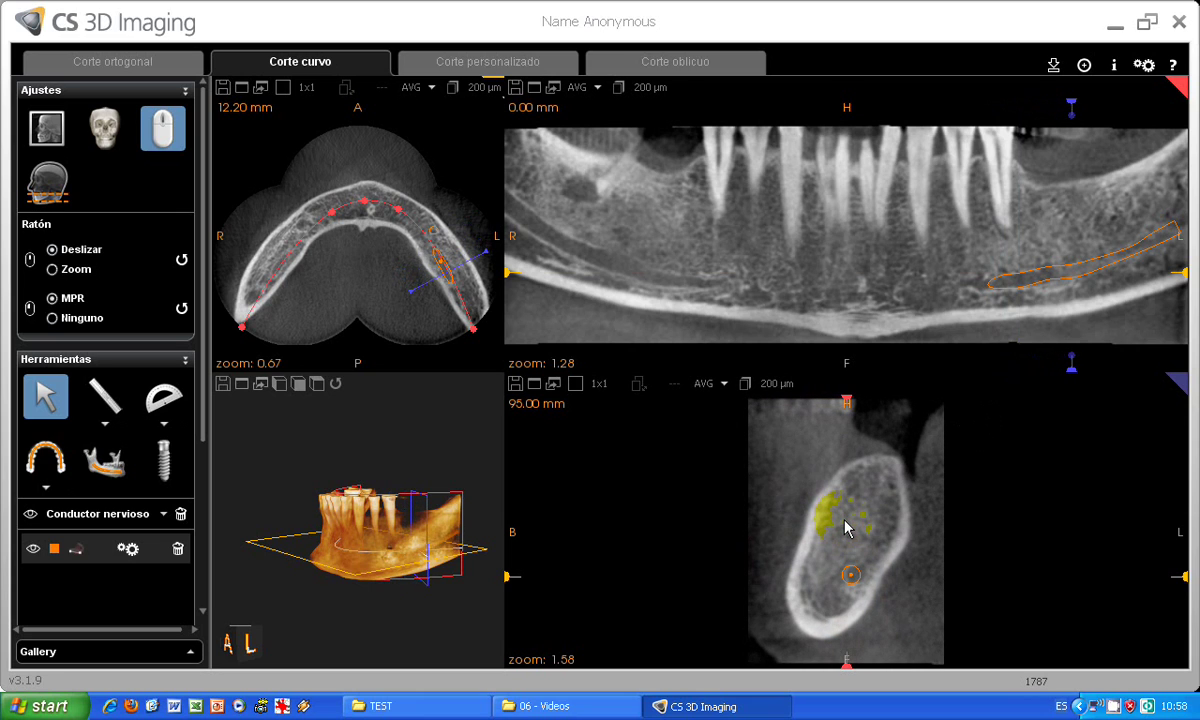
{"action": "mouse_move", "coordinate": [851, 577]}
{"action": "left_mouse_down"}
{"action": "mouse_move", "coordinate": [853, 615]}
{"action": "mouse_move", "coordinate": [857, 576]}
{"action": "left_mouse_up"}
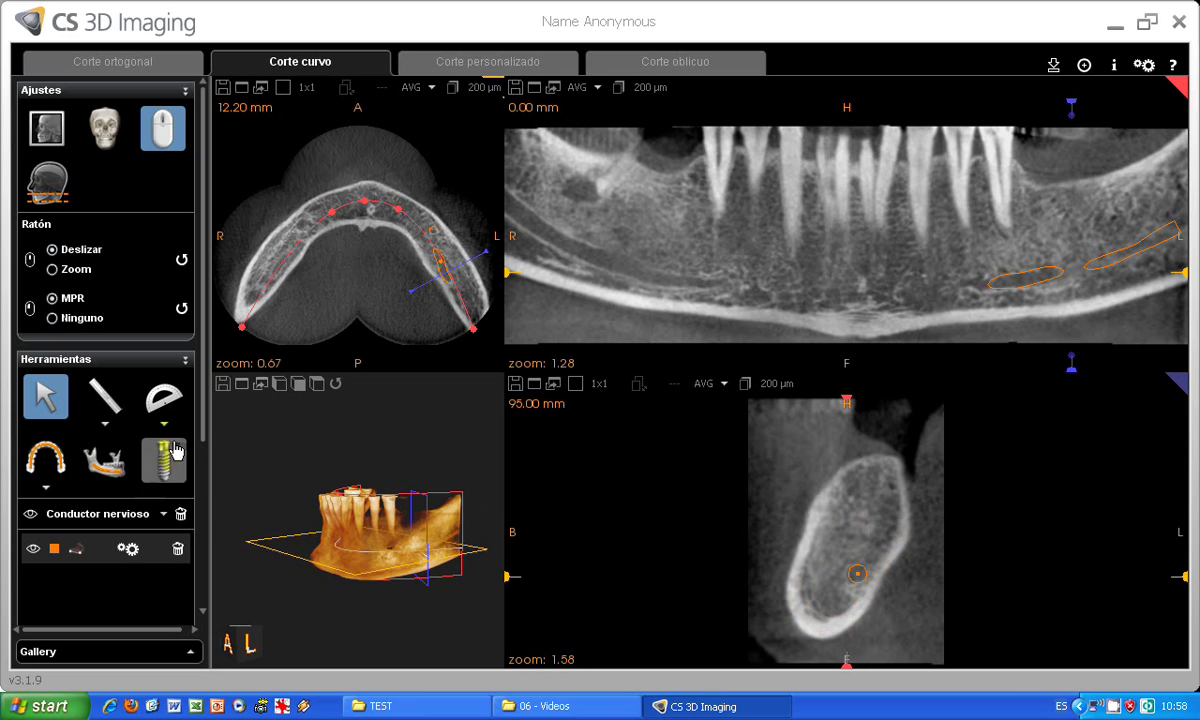
Change the left nerve canal's color to pink (Red 255, Green 0, Blue 128)
{"action": "left_click", "coordinate": [152, 137]}
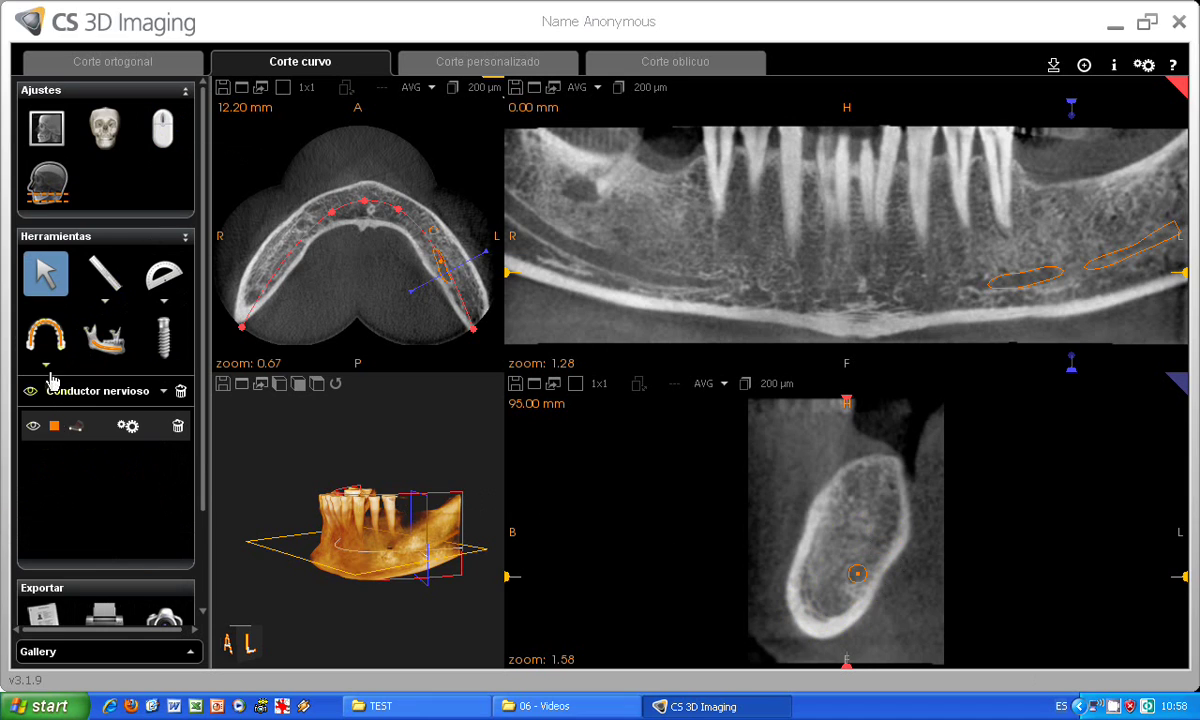
{"action": "left_click", "coordinate": [54, 427]}
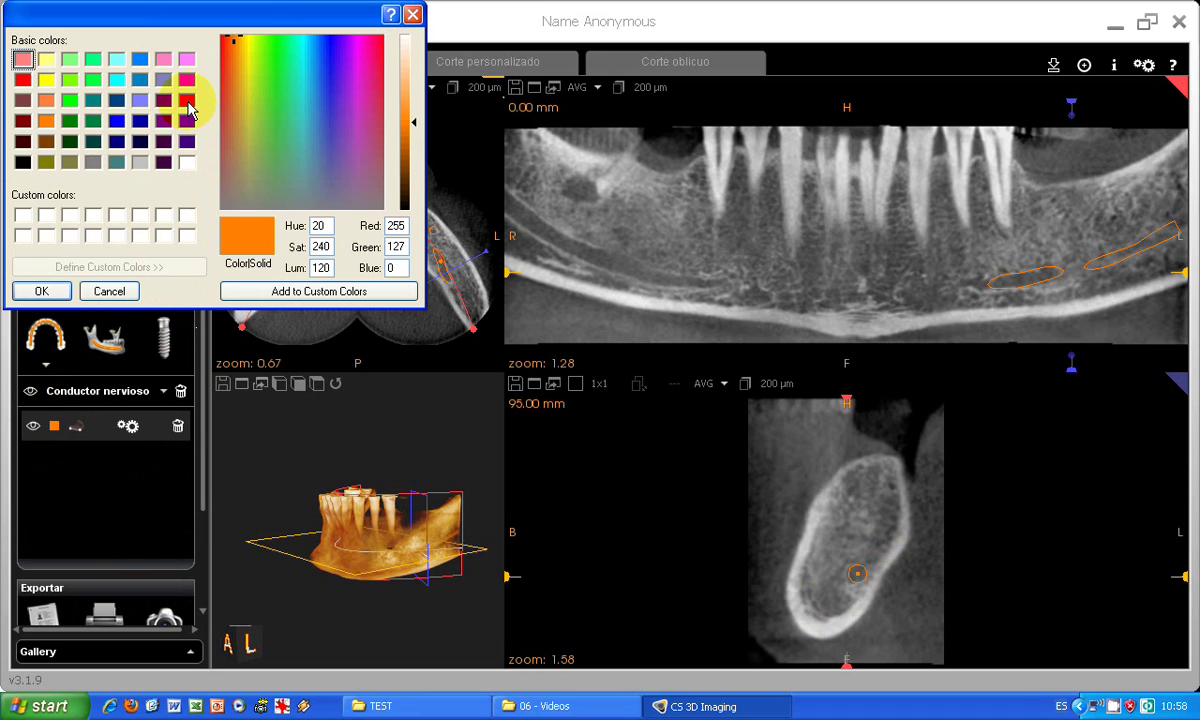
{"action": "left_click", "coordinate": [187, 101]}
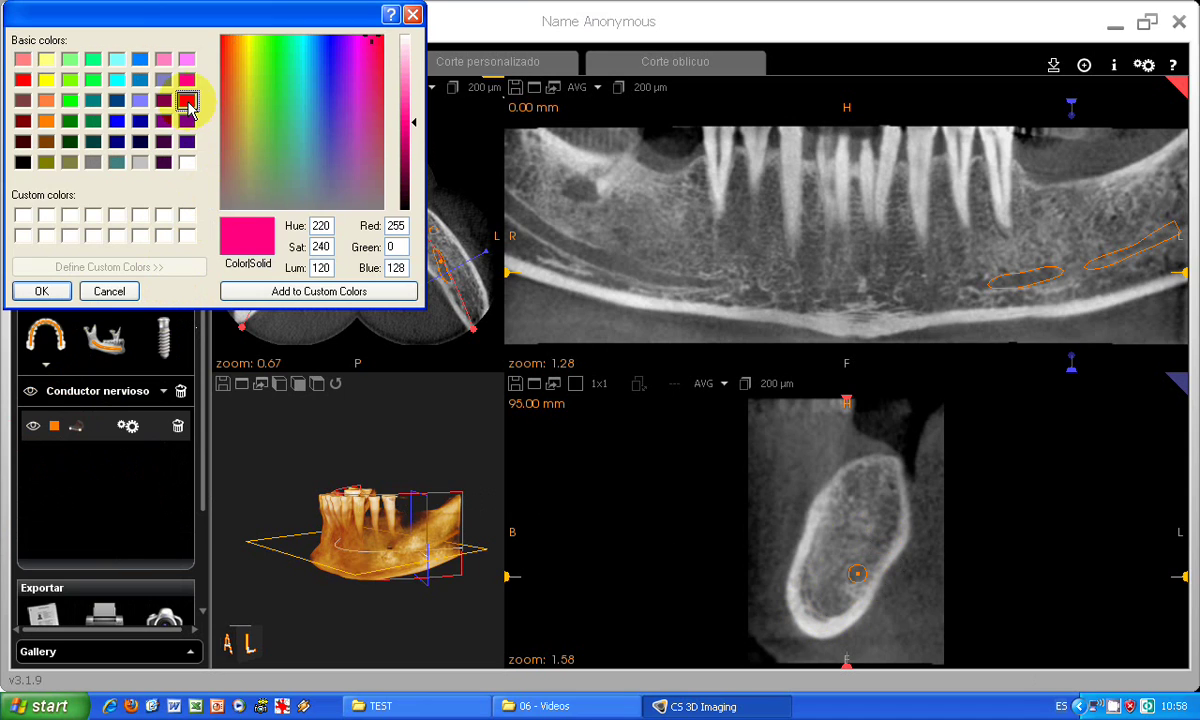
{"action": "left_click", "coordinate": [41, 291]}
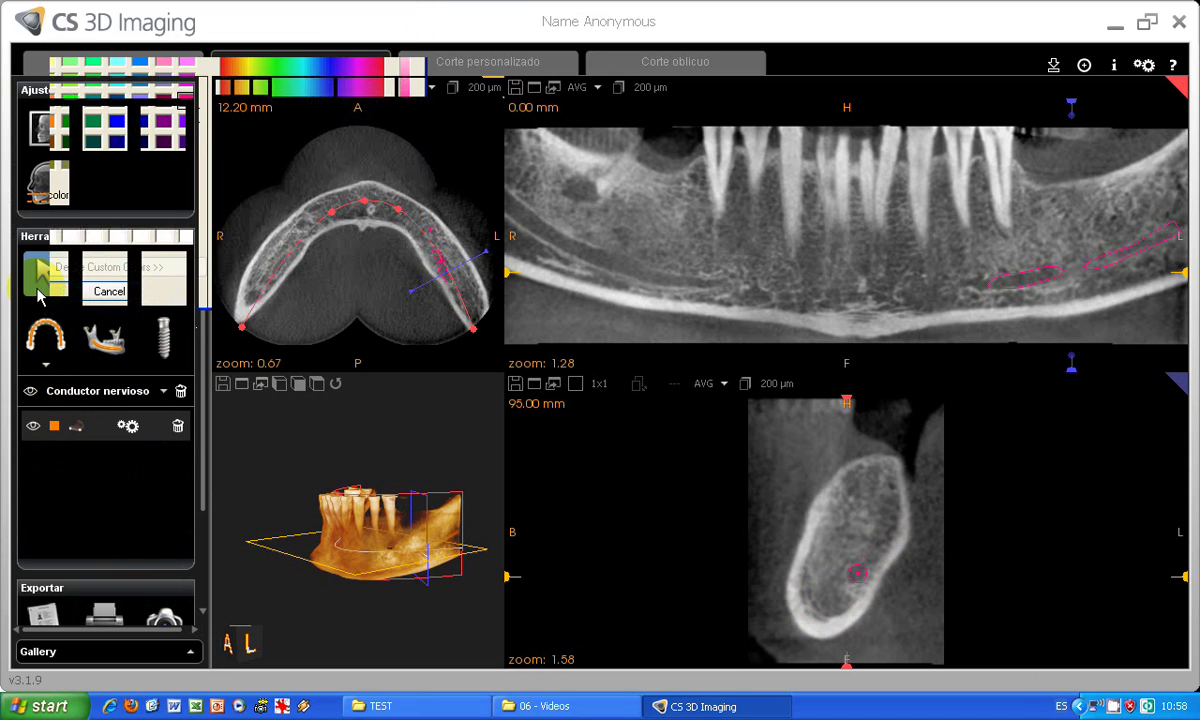
Set the left nerve canal's diameter to 1,0 mm
{"action": "left_click", "coordinate": [128, 427]}
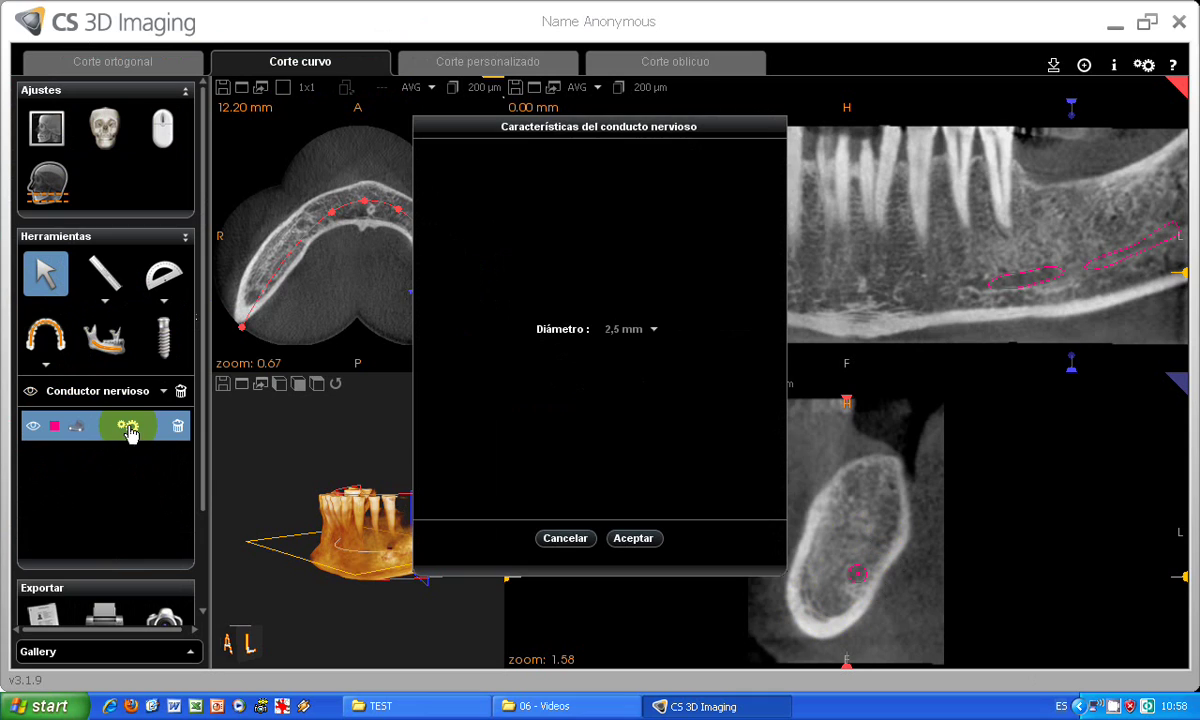
{"action": "left_click", "coordinate": [655, 331]}
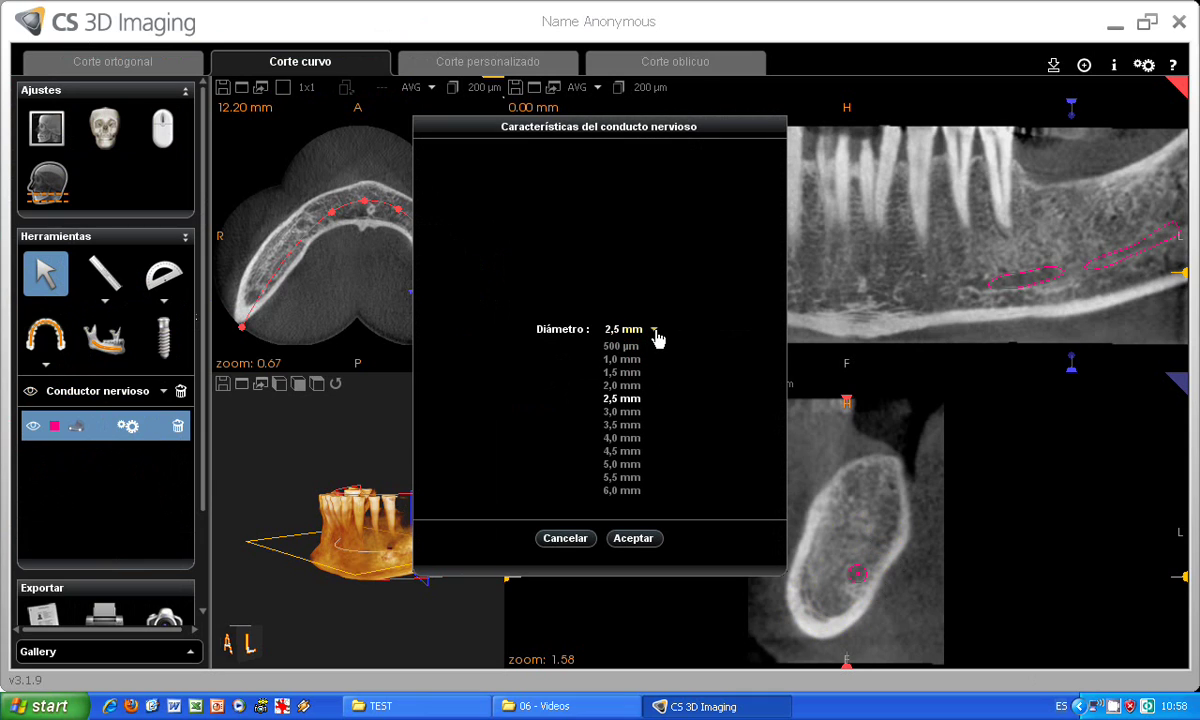
{"action": "left_click", "coordinate": [631, 360]}
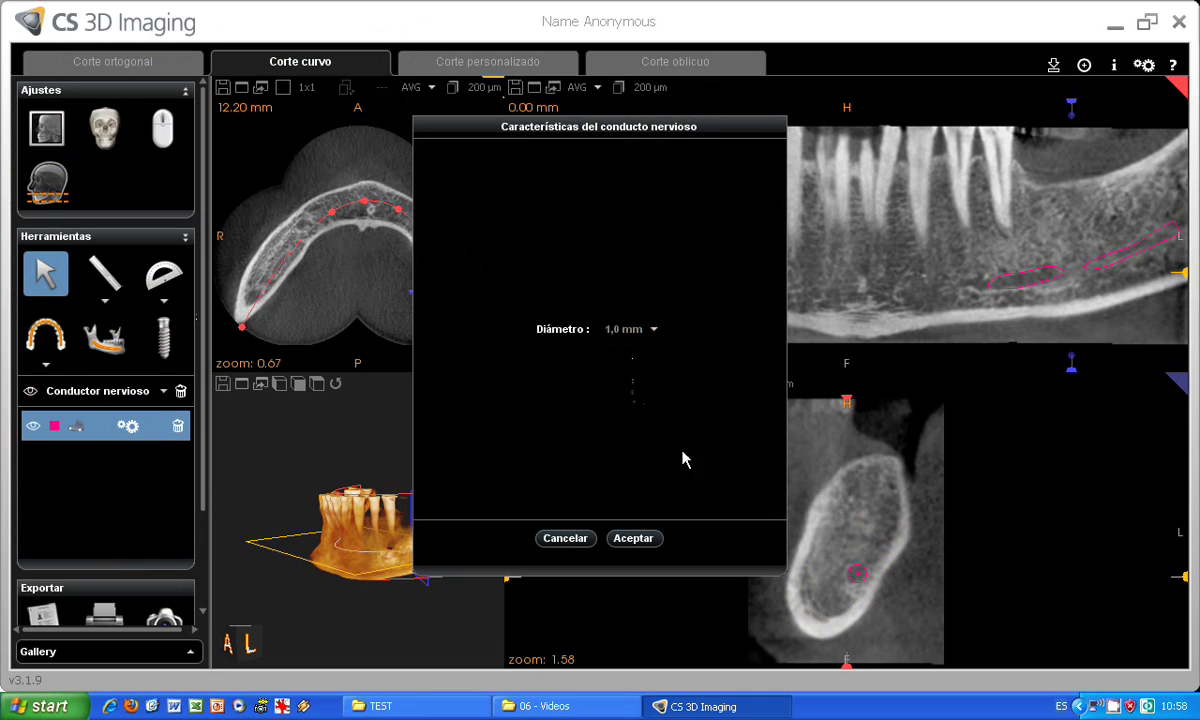
{"action": "left_click", "coordinate": [633, 545]}
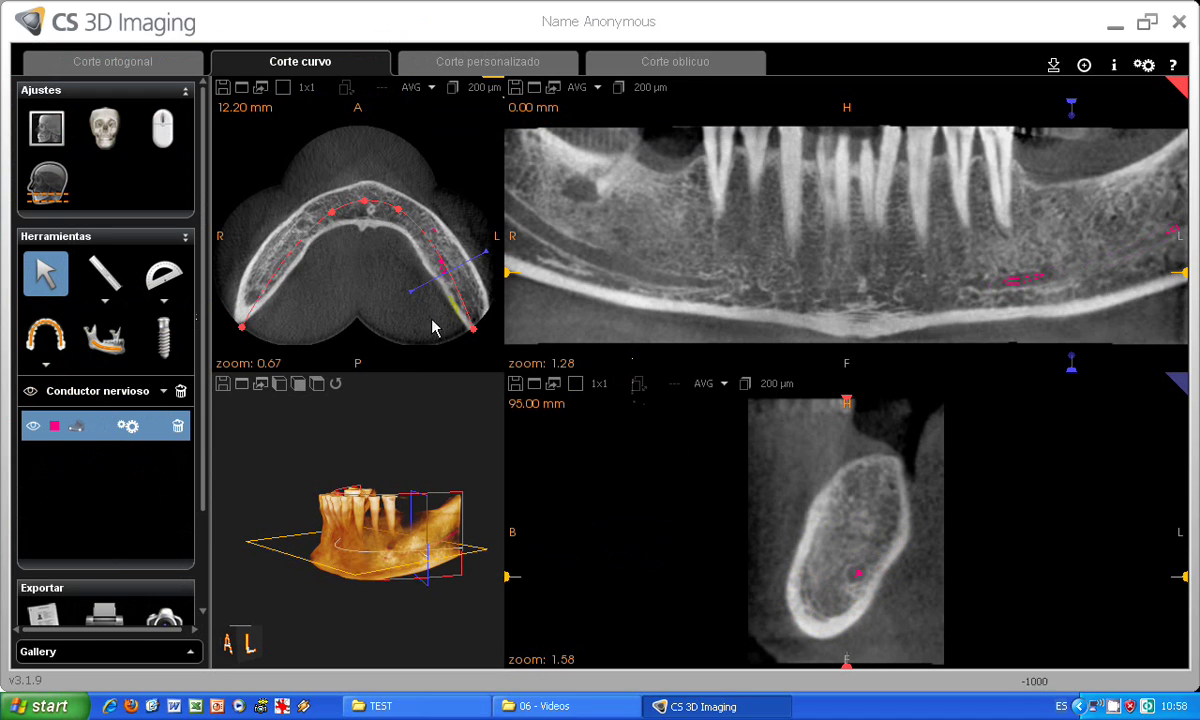
Set the left nerve canal's diameter to 3,5 mm
{"action": "left_click", "coordinate": [128, 428]}
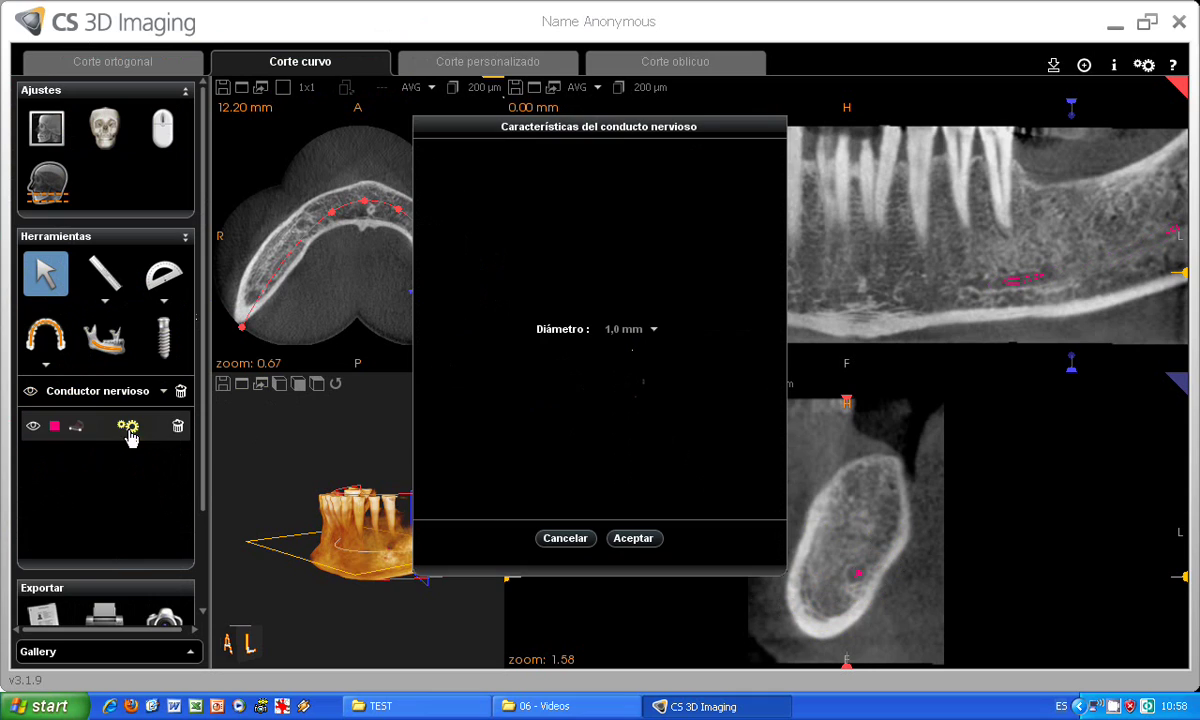
{"action": "left_click", "coordinate": [655, 334]}
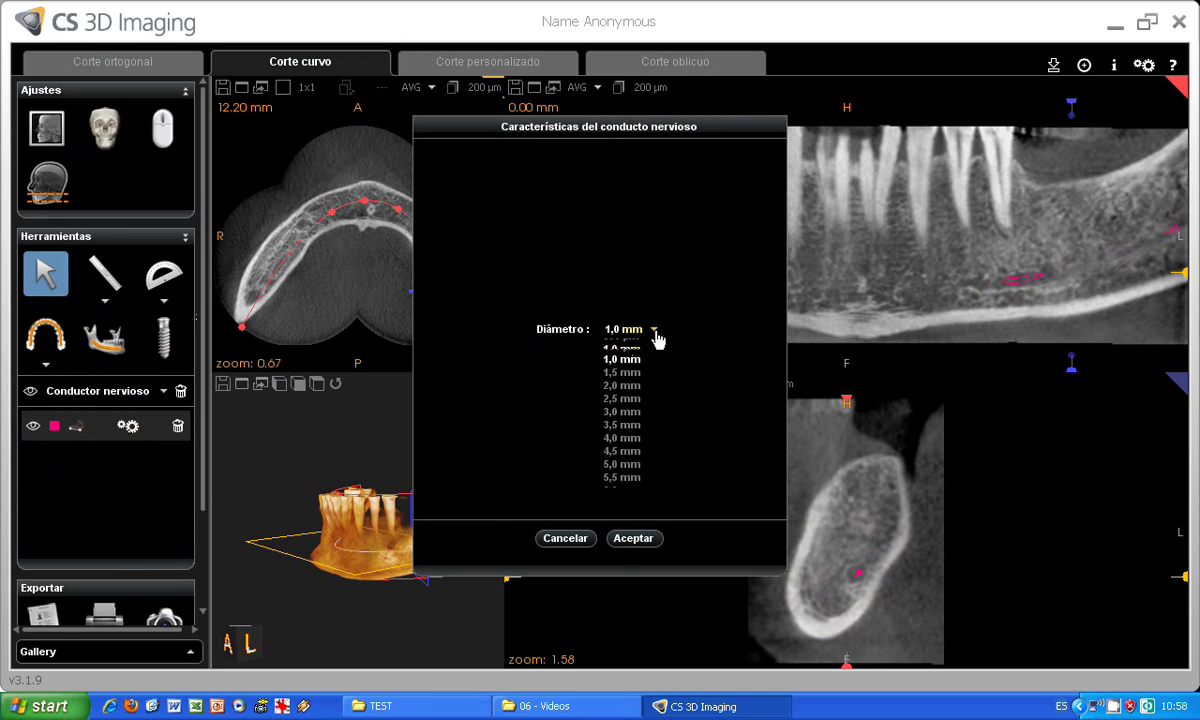
{"action": "left_click", "coordinate": [622, 425]}
{"action": "left_click", "coordinate": [633, 538]}
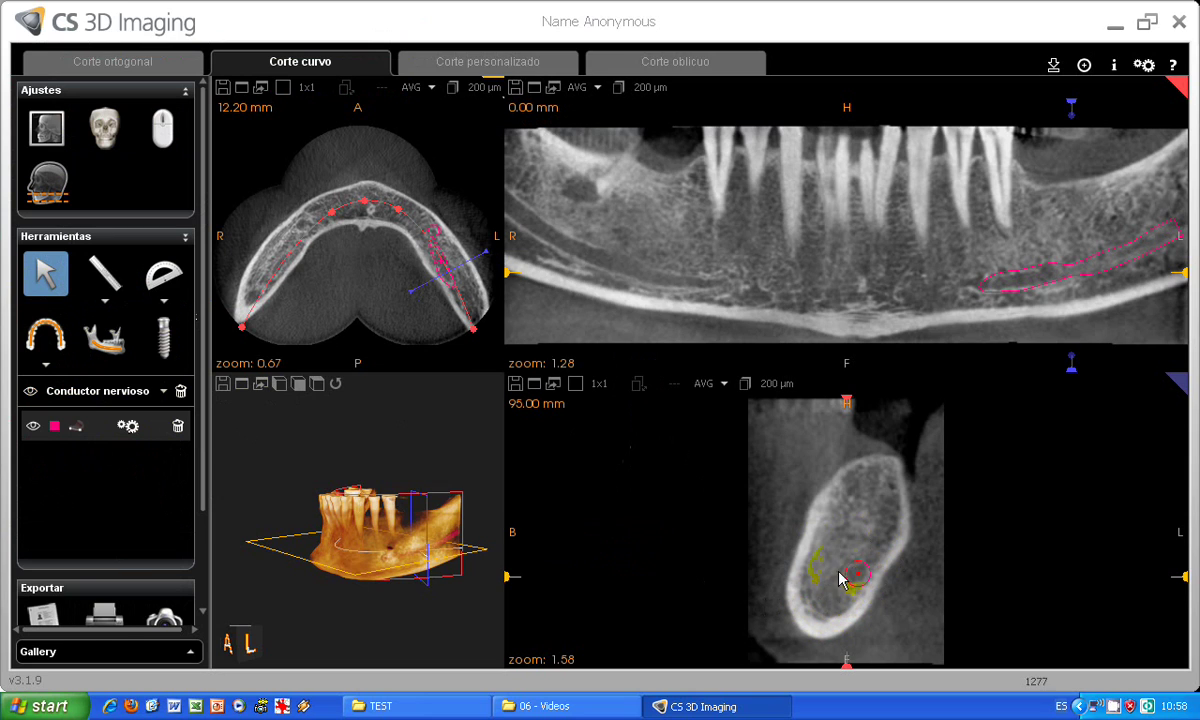
Set the left nerve canal's diameter to 2,5 mm
{"action": "left_click", "coordinate": [127, 426]}
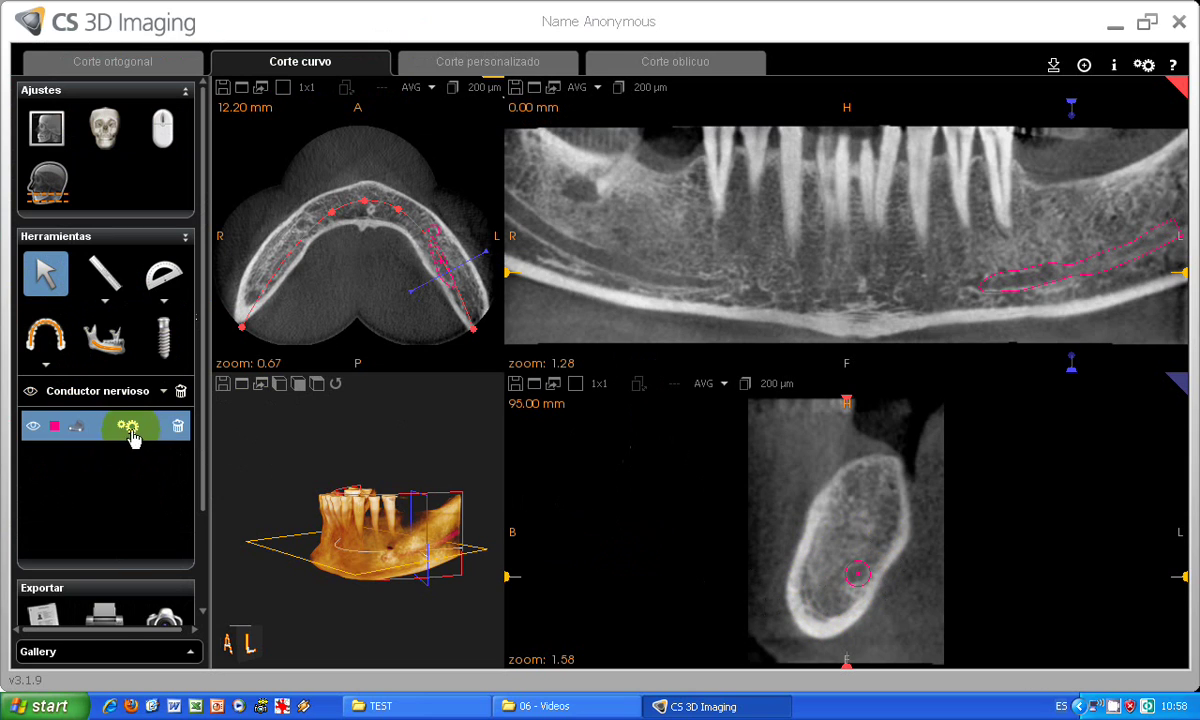
{"action": "left_click", "coordinate": [658, 338]}
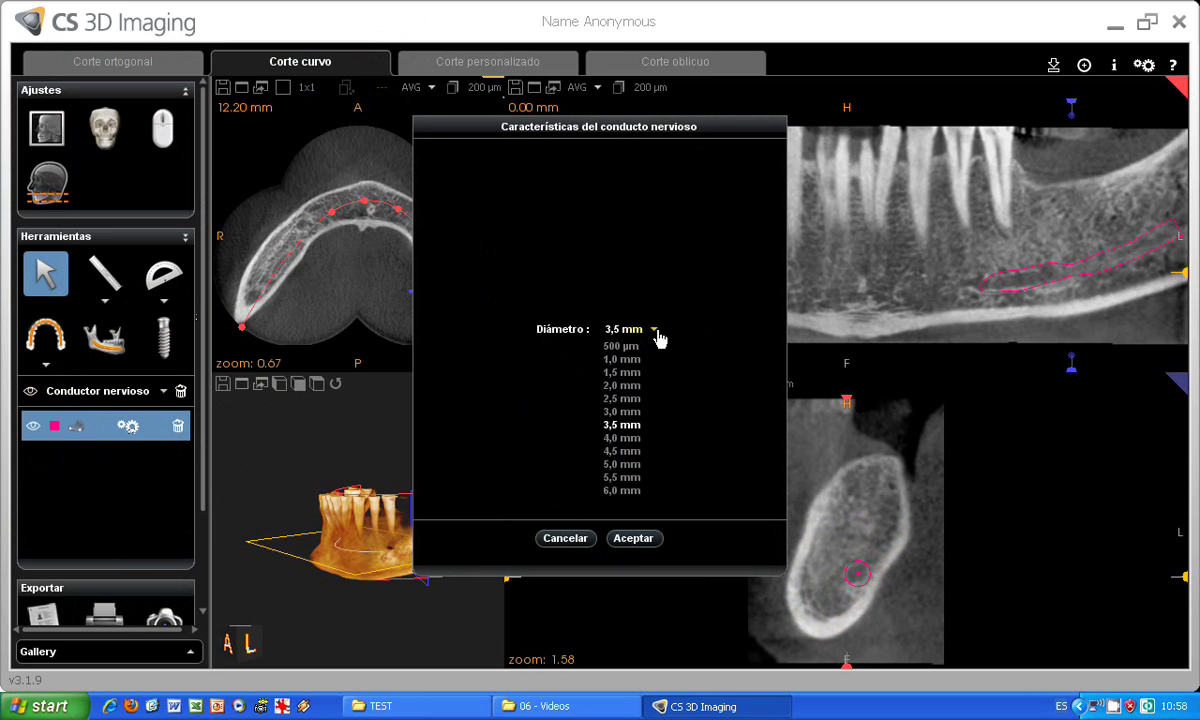
{"action": "left_click", "coordinate": [631, 400]}
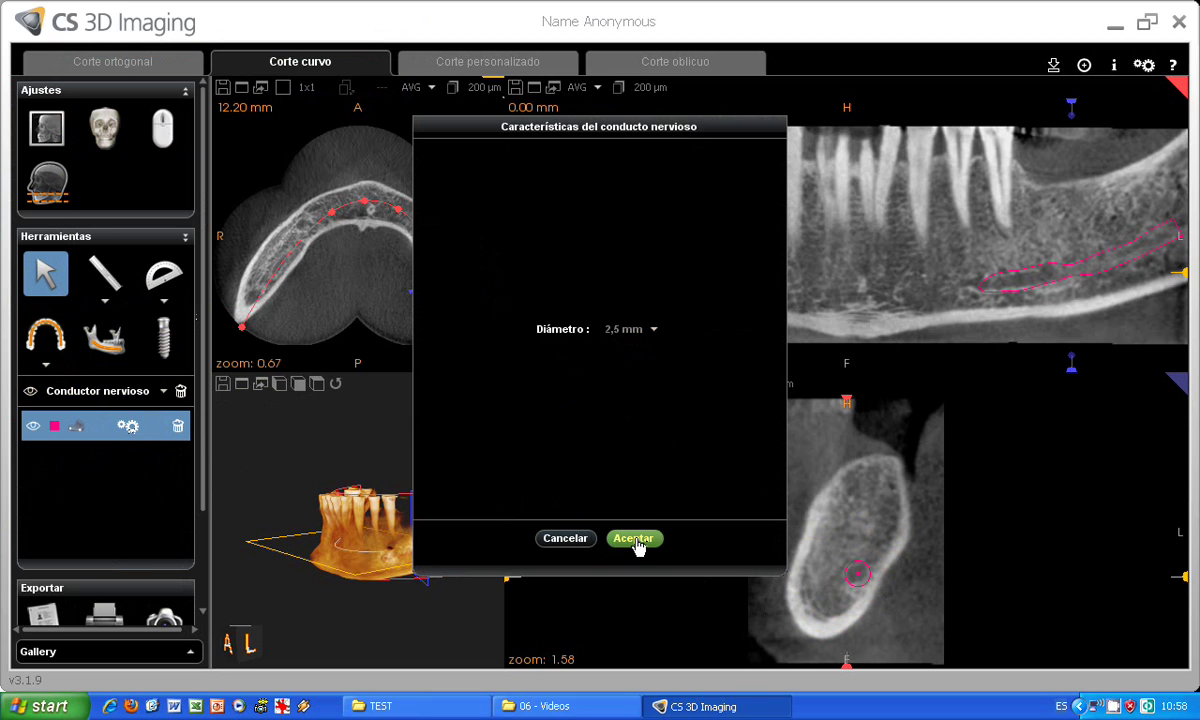
{"action": "left_click", "coordinate": [634, 539]}
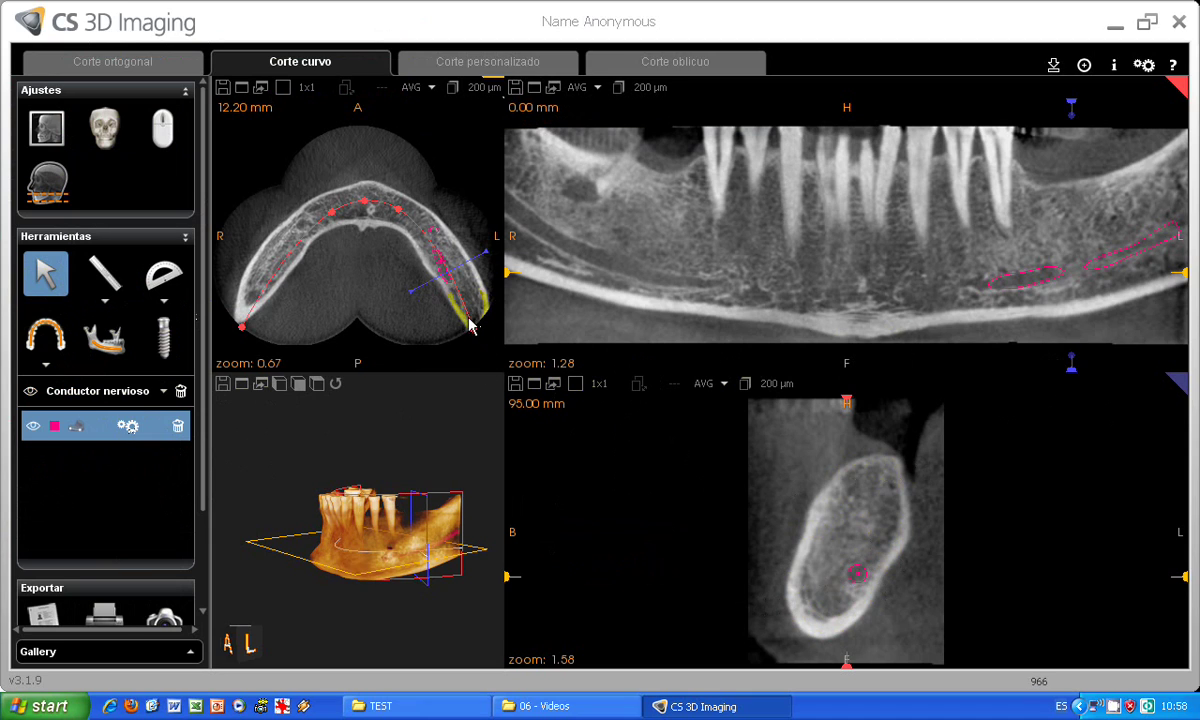
Raise the axial slice to 12.80 mm and adjust the patient-left end point of the dental arch curve
{"action": "left_click_drag", "start_coordinate": [507, 268], "coordinate": [507, 252]}
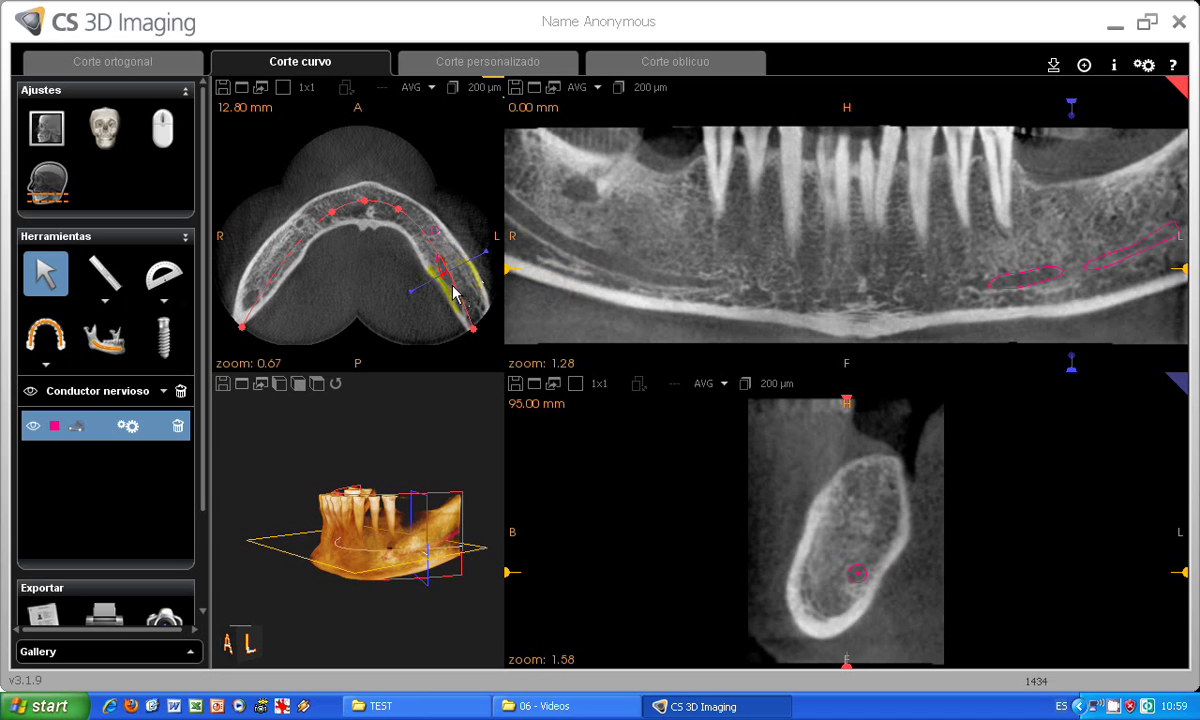
{"action": "left_click", "coordinate": [474, 338]}
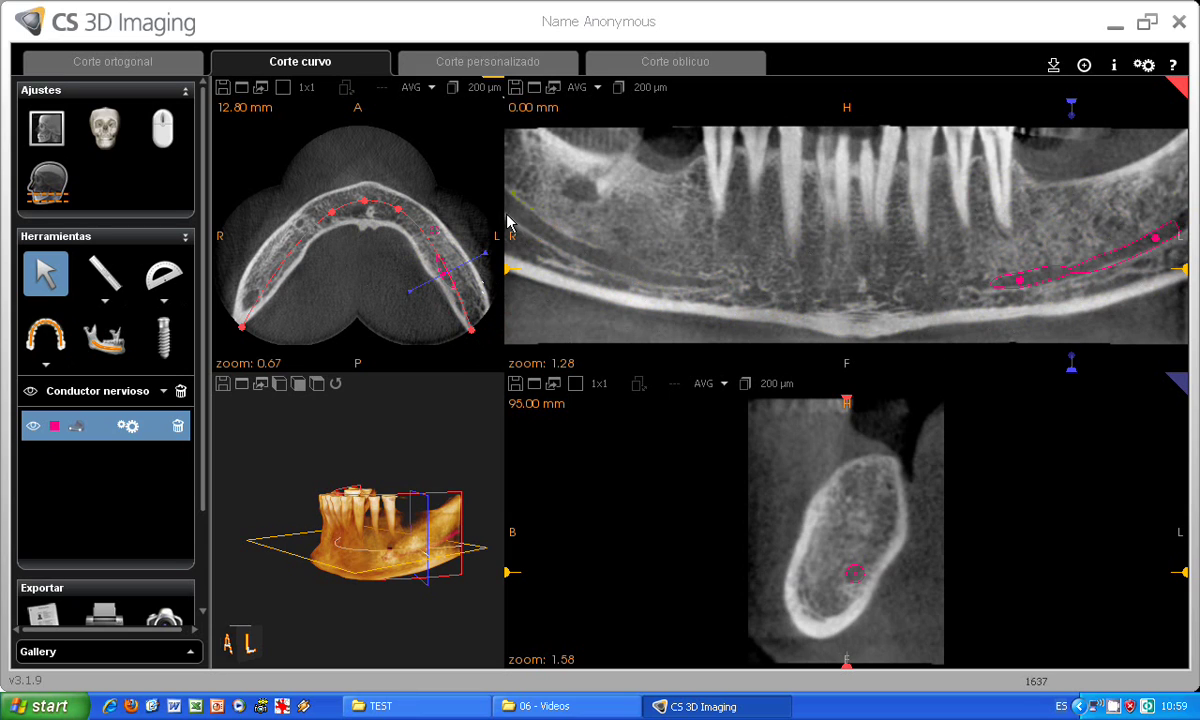
Move the cross-section to 37.60 mm near the right mental foramen and shift the panoramic slice to -4.20 mm
{"action": "left_click_drag", "start_coordinate": [1071, 362], "coordinate": [729, 362]}
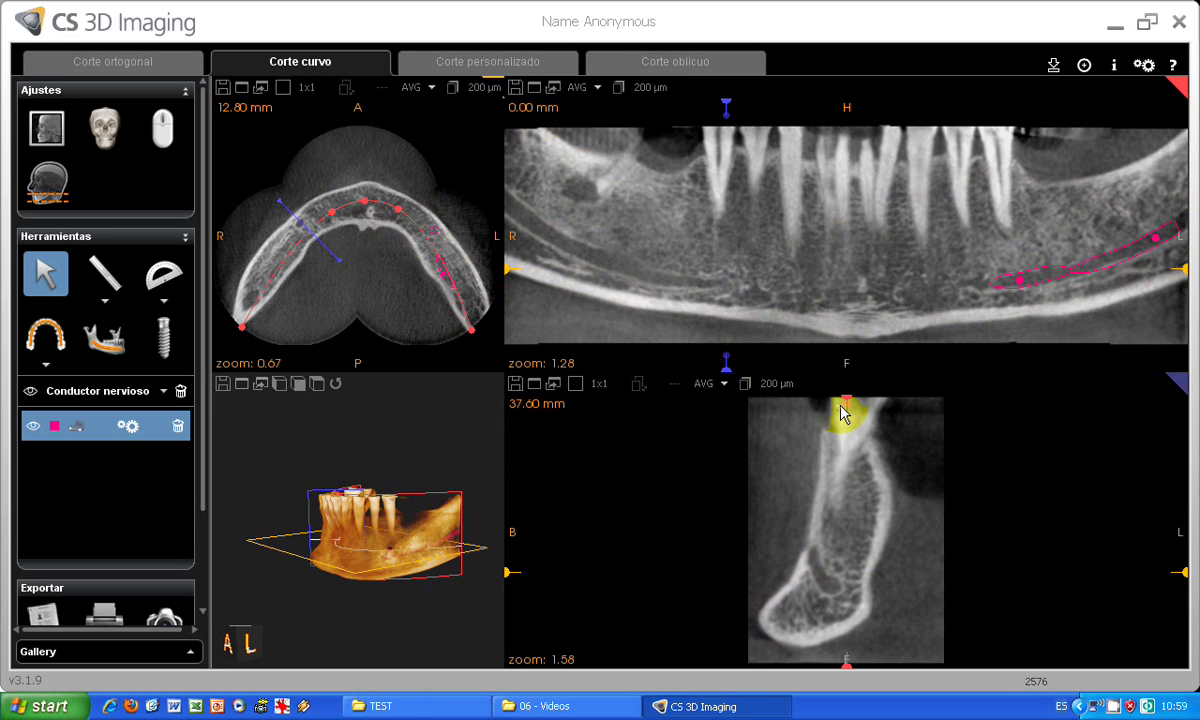
{"action": "left_click_drag", "start_coordinate": [846, 405], "coordinate": [817, 397]}
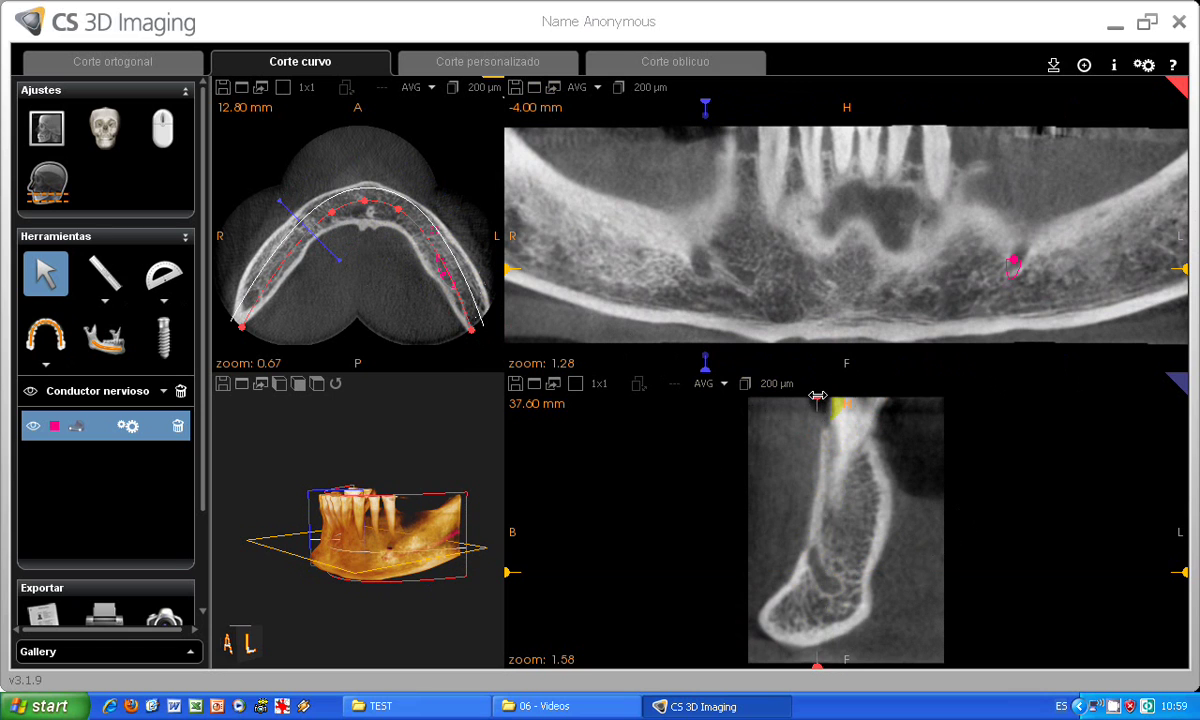
{"action": "left_click_drag", "start_coordinate": [817, 397], "coordinate": [816, 397]}
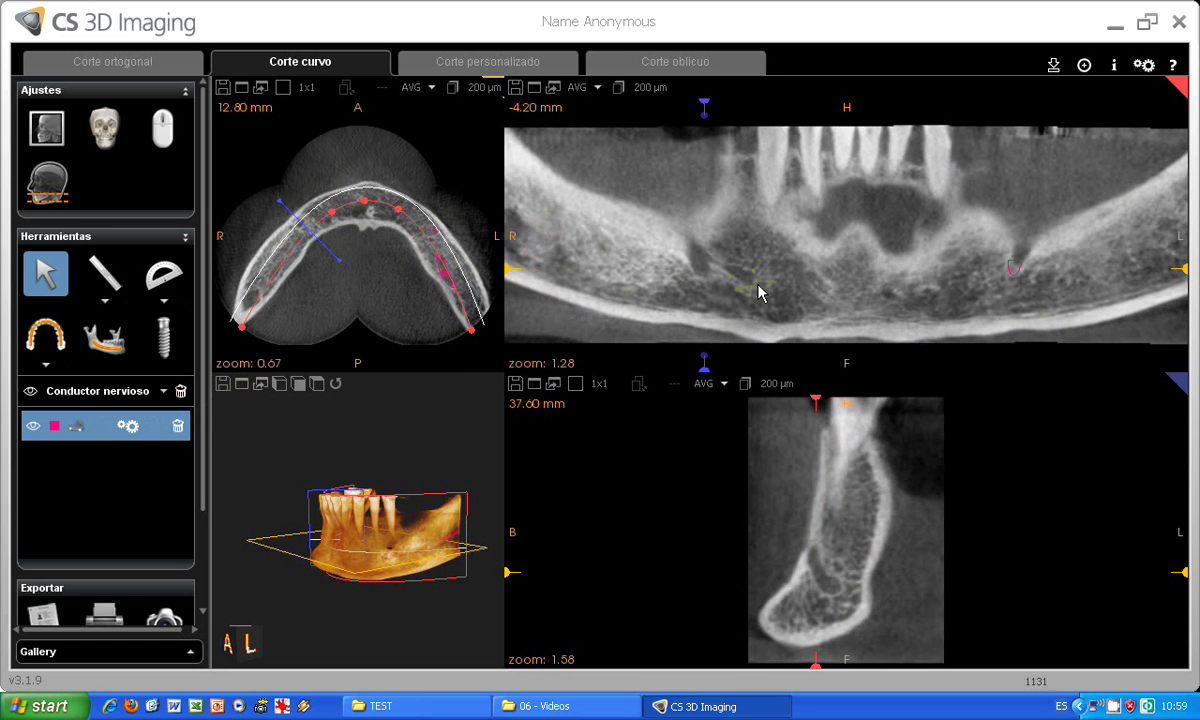
Start tracing the right mandibular nerve canal at the mental foramen, following it through the panoramic slices from -4.20 to -0.20 mm
{"action": "left_click", "coordinate": [101, 345]}
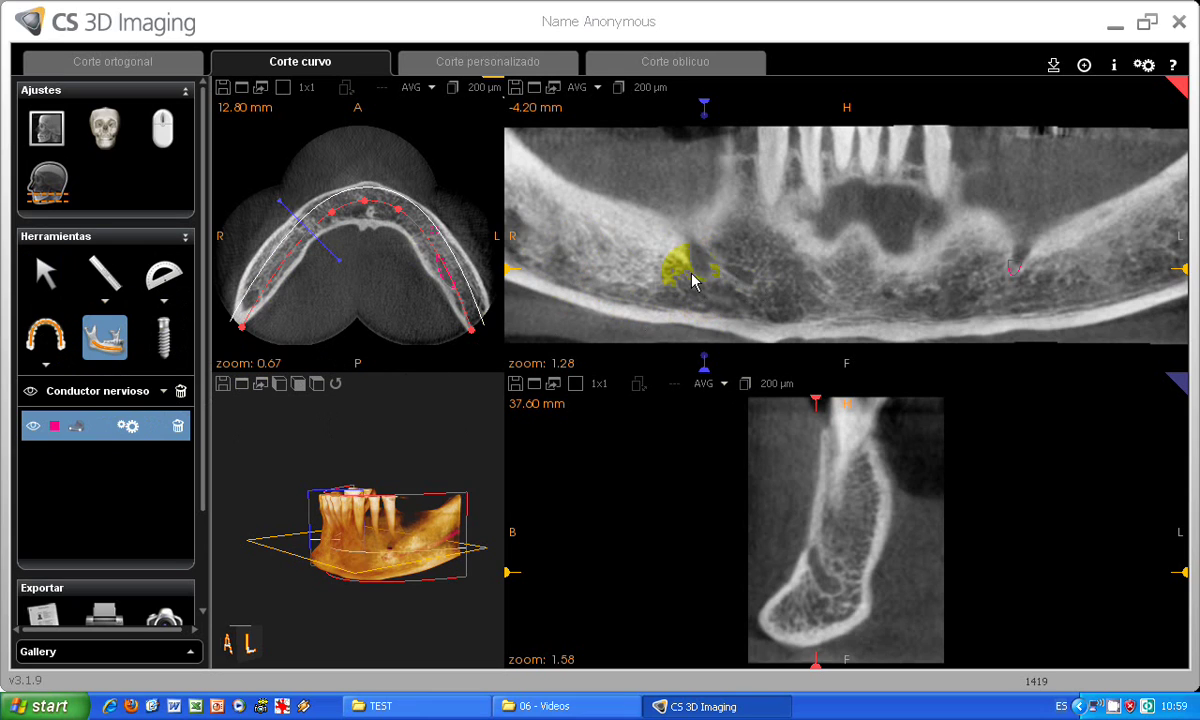
{"action": "scroll", "coordinate": [706, 283], "scroll_direction": "up", "scroll_amount": 4}
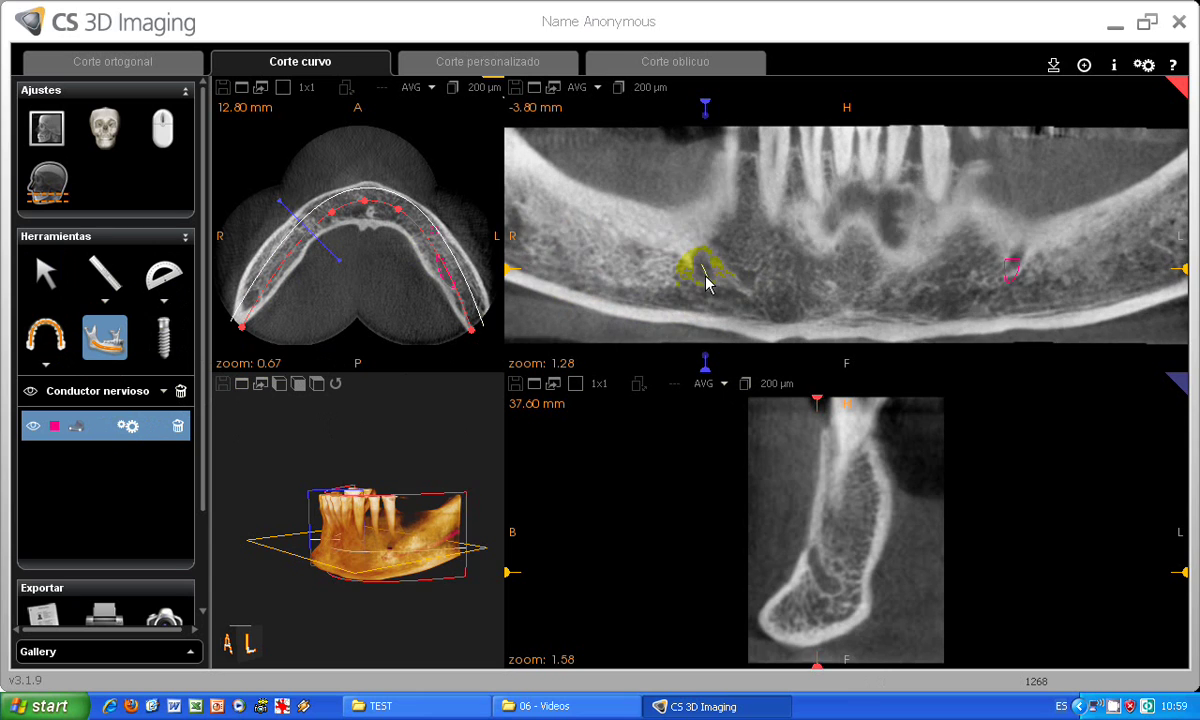
{"action": "scroll", "coordinate": [708, 286], "scroll_direction": "up", "scroll_amount": 3}
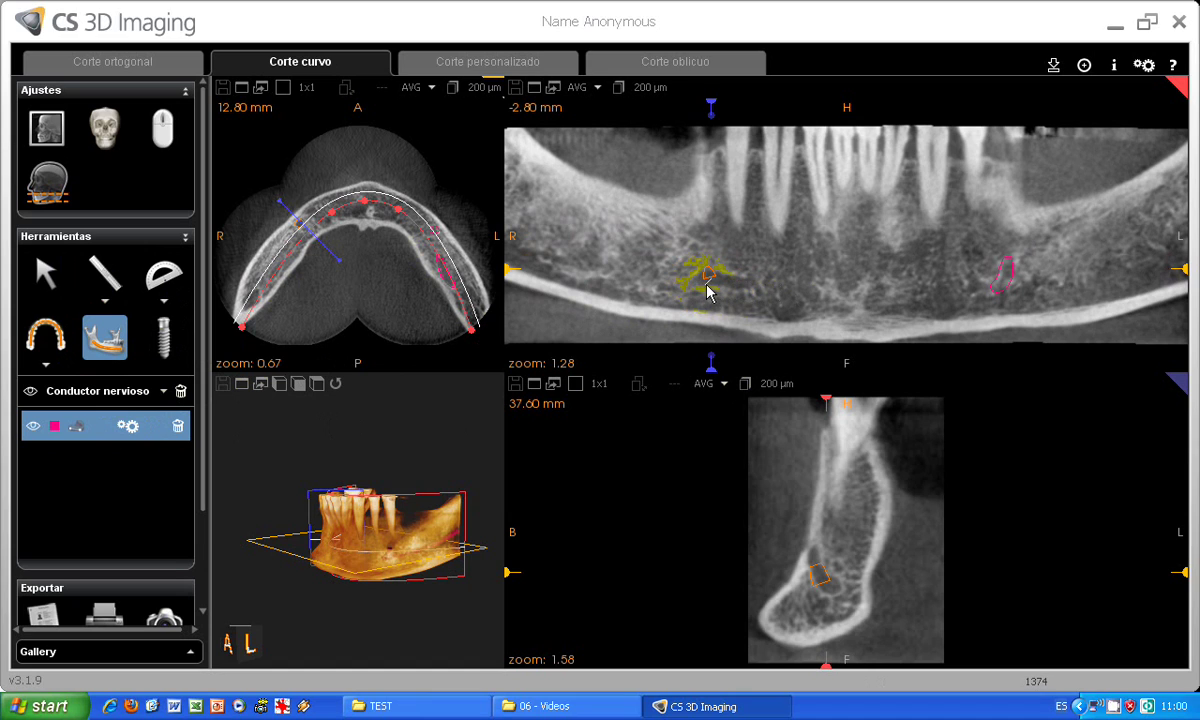
{"action": "scroll", "coordinate": [707, 290], "scroll_direction": "up", "scroll_amount": 1}
{"action": "scroll", "coordinate": [697, 290], "scroll_direction": "up", "scroll_amount": 3}
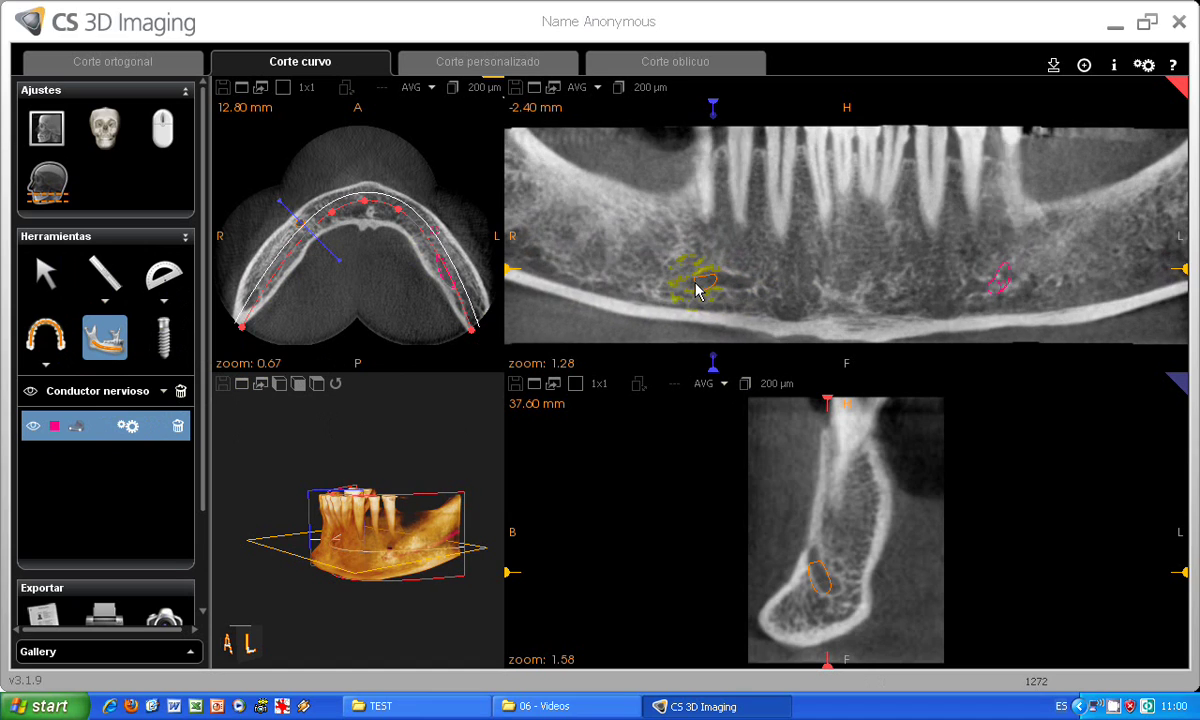
{"action": "scroll", "coordinate": [686, 290], "scroll_direction": "up", "scroll_amount": 4}
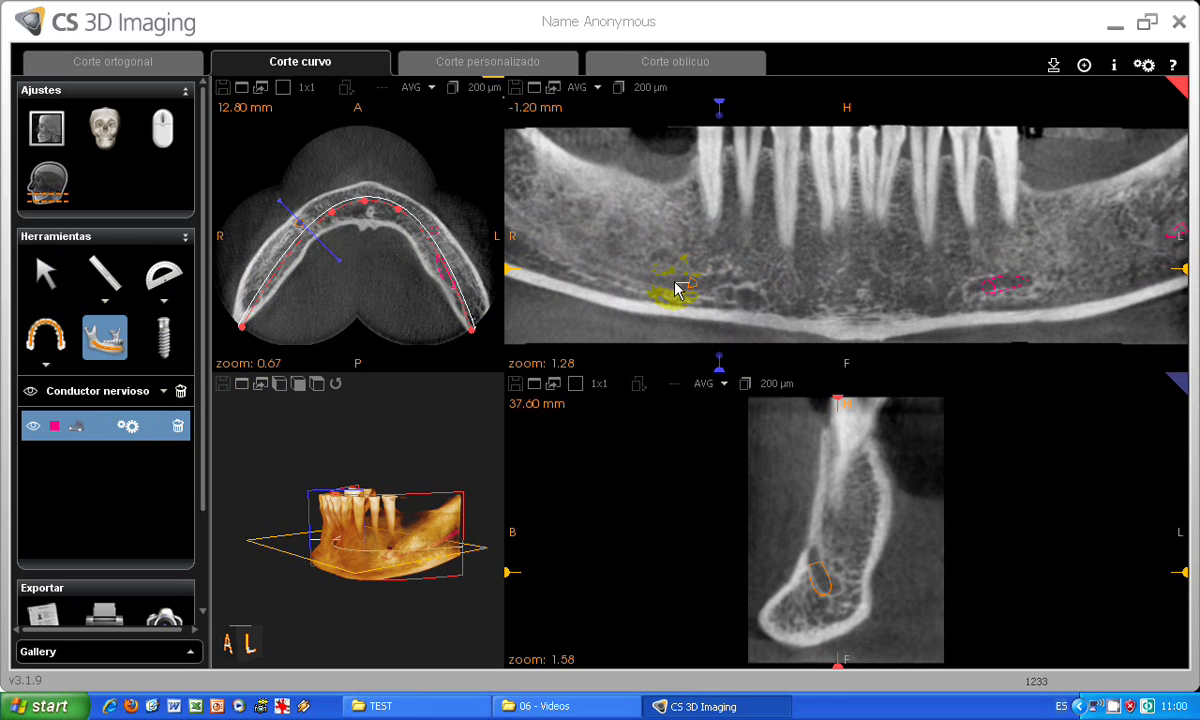
{"action": "scroll", "coordinate": [670, 288], "scroll_direction": "up", "scroll_amount": 3}
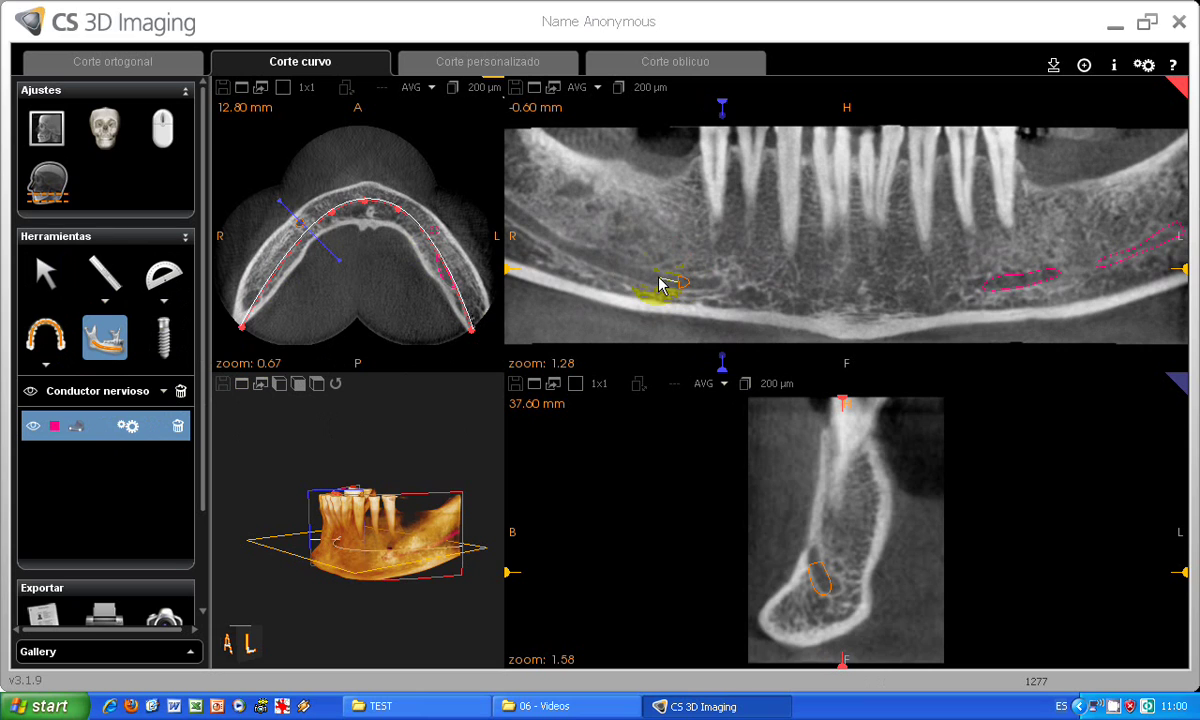
{"action": "scroll", "coordinate": [650, 283], "scroll_direction": "up", "scroll_amount": 2}
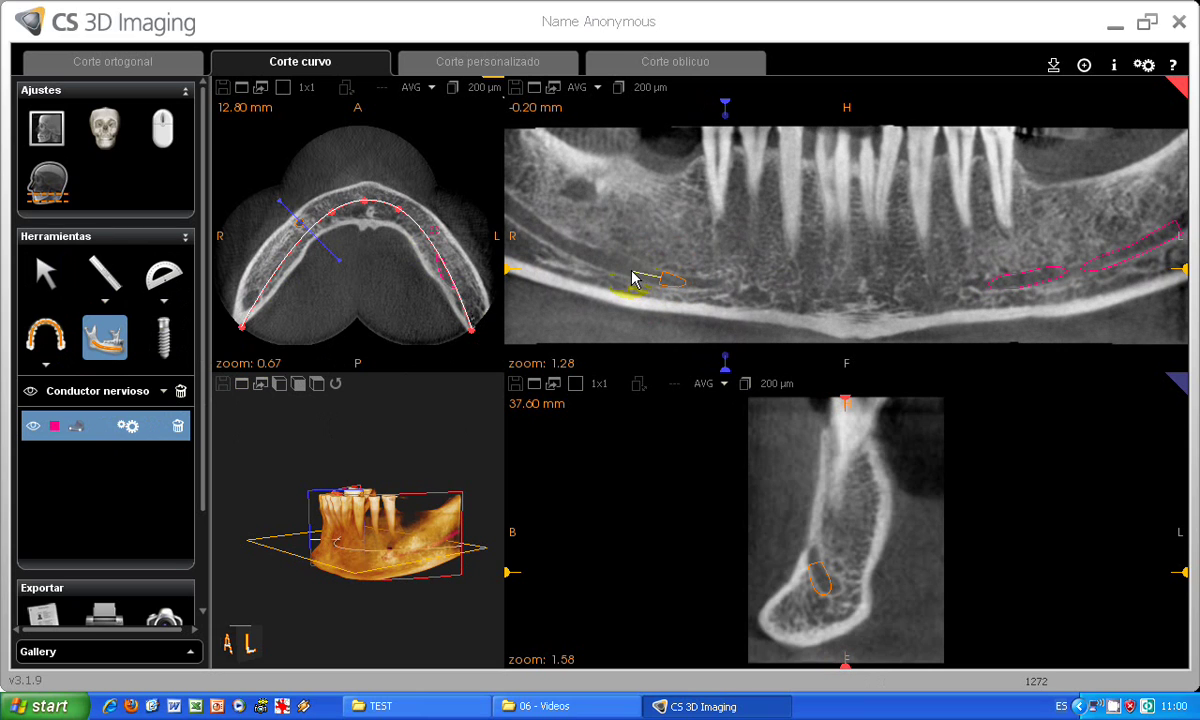
Finish the right nerve canal trace at the posterior edge of the -0.20 mm panoramic slice, and shift the slice to 0.20 mm
{"action": "left_click", "coordinate": [572, 246]}
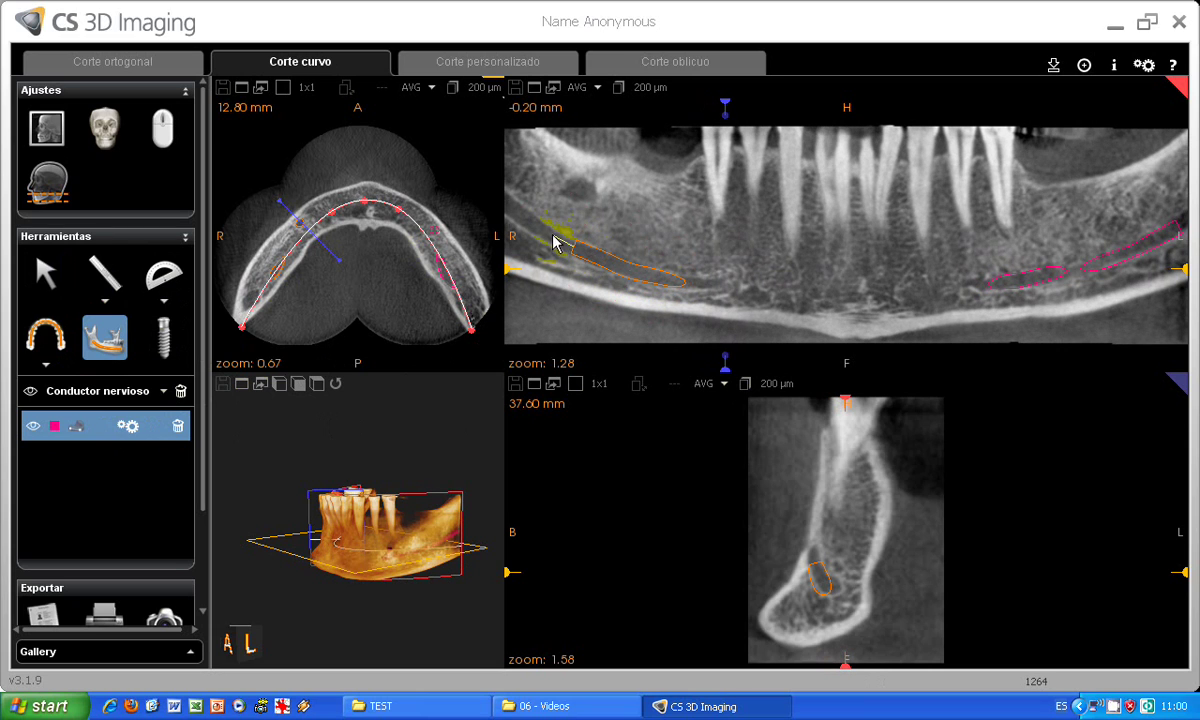
{"action": "left_click", "coordinate": [552, 238]}
{"action": "left_click", "coordinate": [526, 222]}
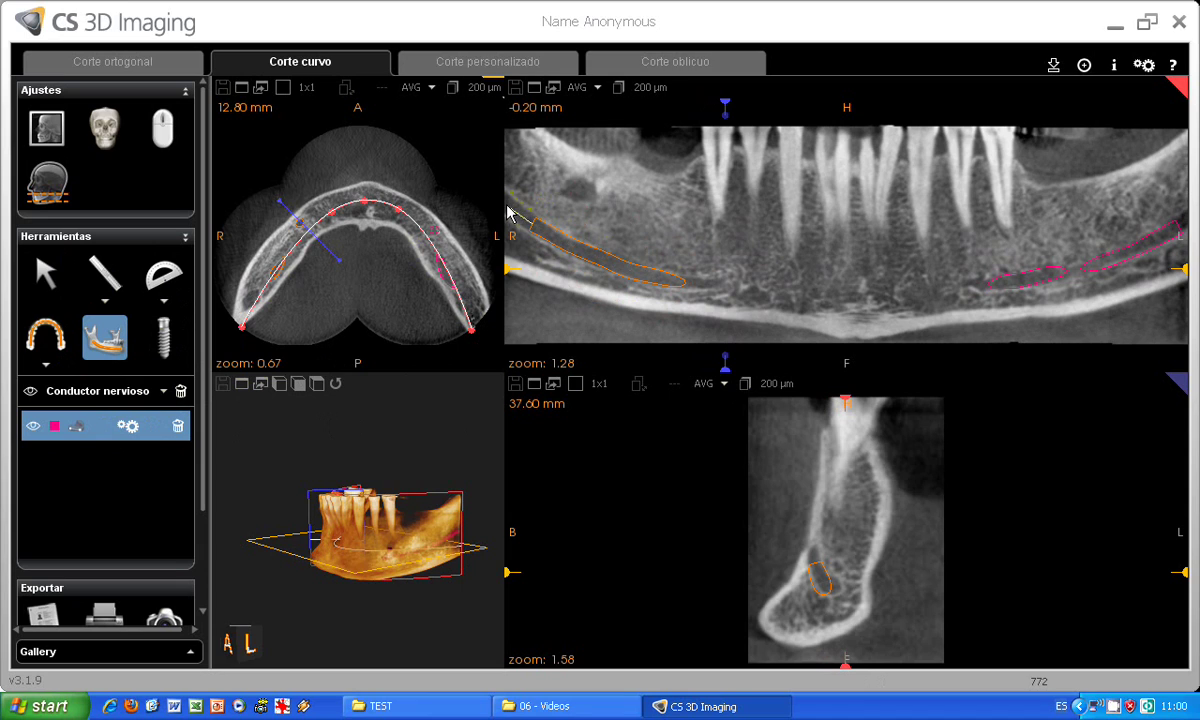
{"action": "double_click", "coordinate": [510, 214]}
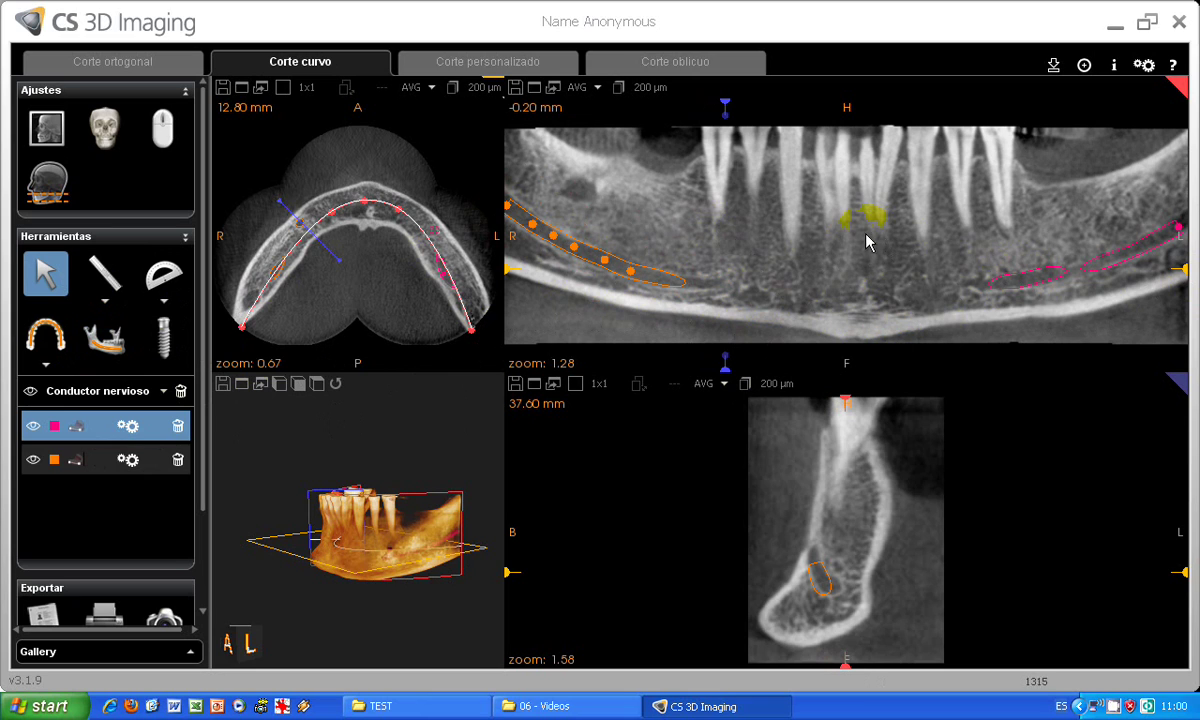
{"action": "scroll", "coordinate": [837, 250], "scroll_direction": "down", "scroll_amount": 1}
{"action": "scroll", "coordinate": [837, 251], "scroll_direction": "up", "scroll_amount": 2}
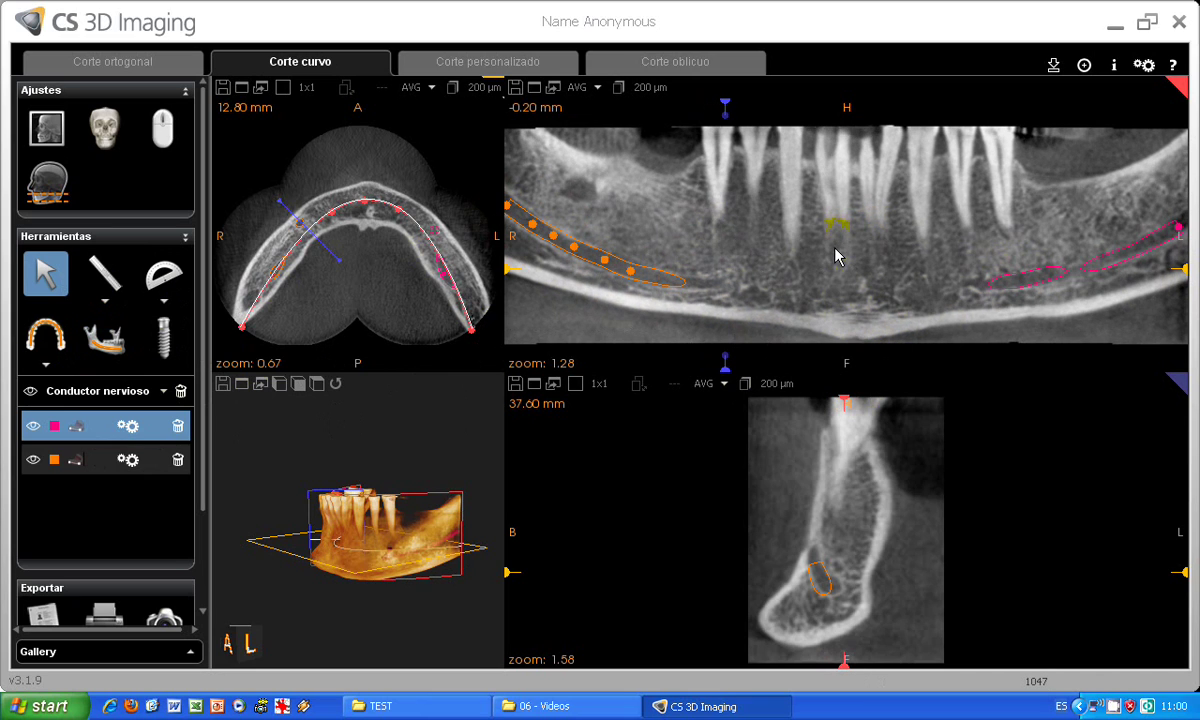
{"action": "scroll", "coordinate": [838, 256], "scroll_direction": "up", "scroll_amount": 1}
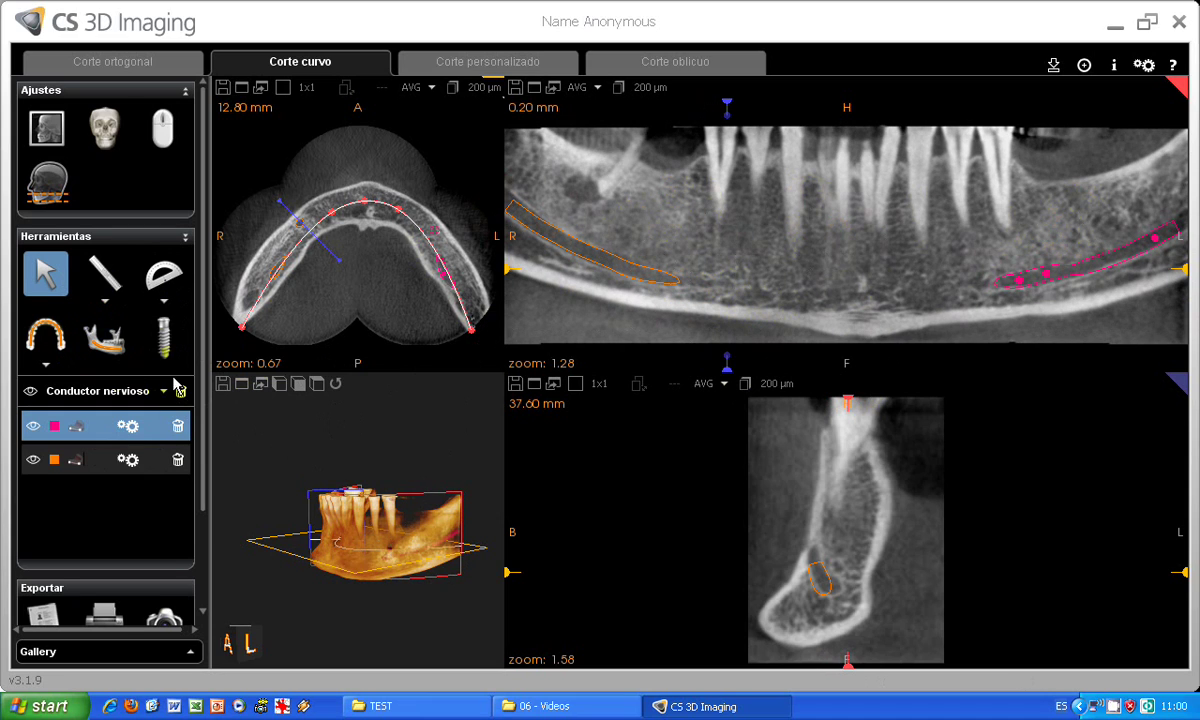
Enlarge the 3D view of the mandible and hide the slice plane outlines on the model
{"action": "left_click", "coordinate": [104, 128]}
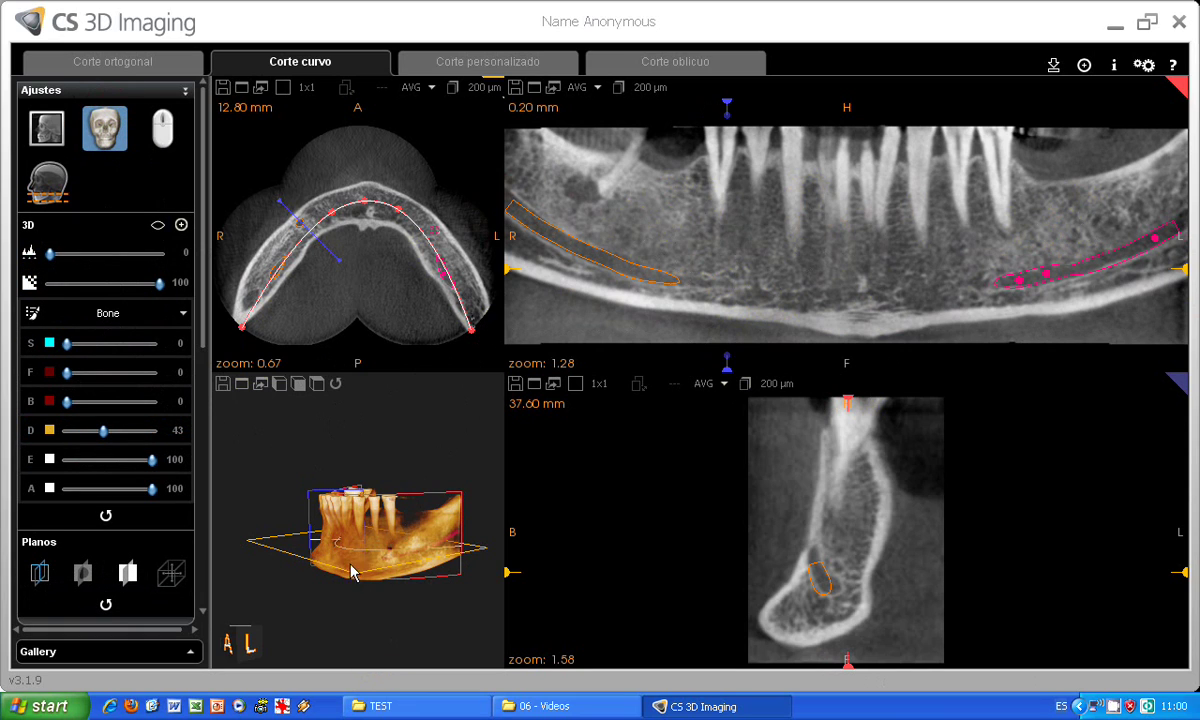
{"action": "left_click_drag", "start_coordinate": [343, 567], "coordinate": [427, 575]}
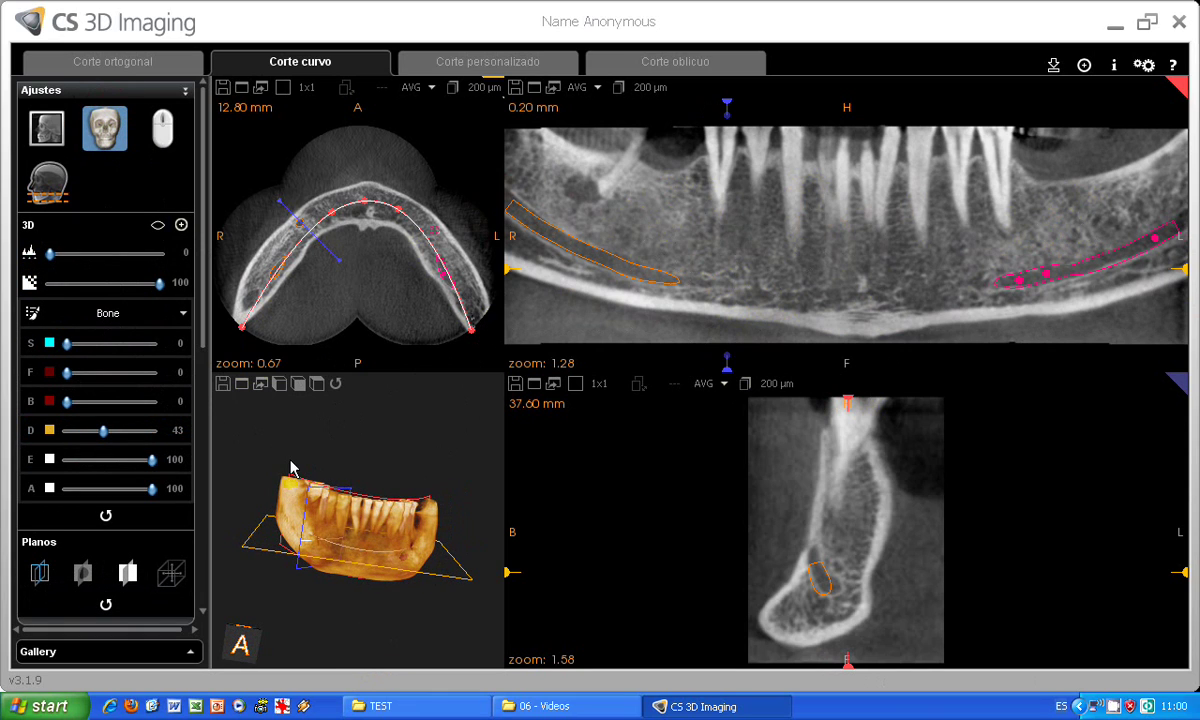
{"action": "left_click", "coordinate": [252, 388]}
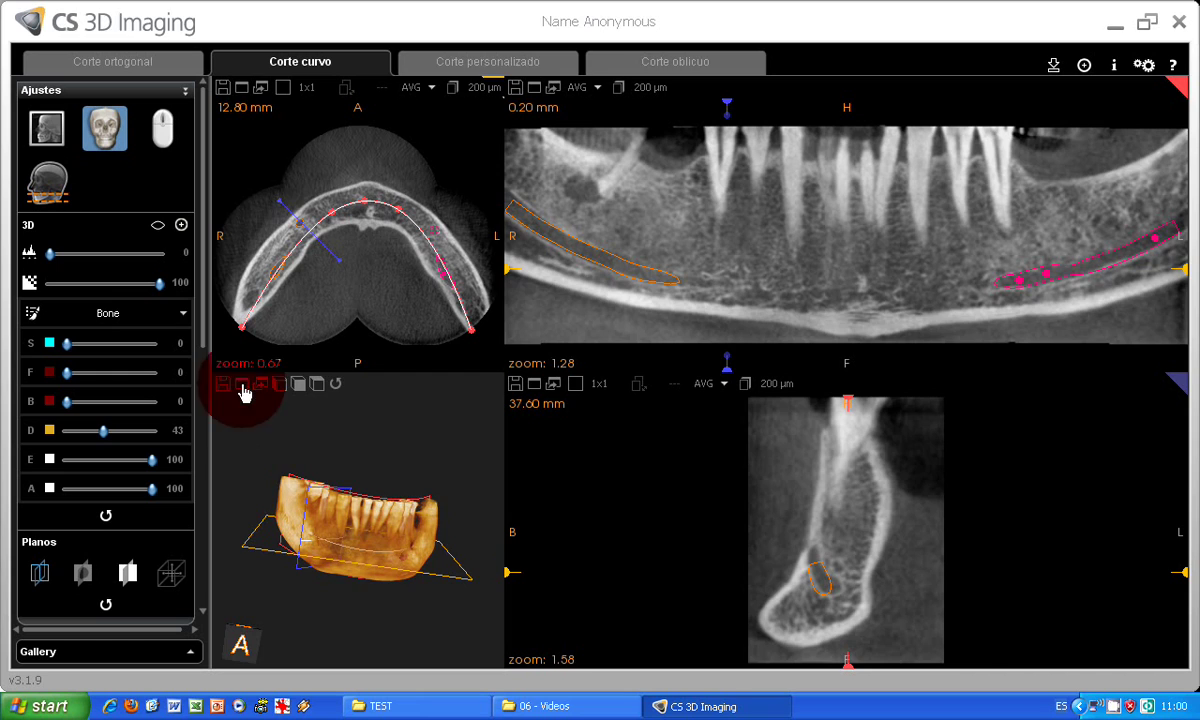
{"action": "left_click", "coordinate": [40, 573]}
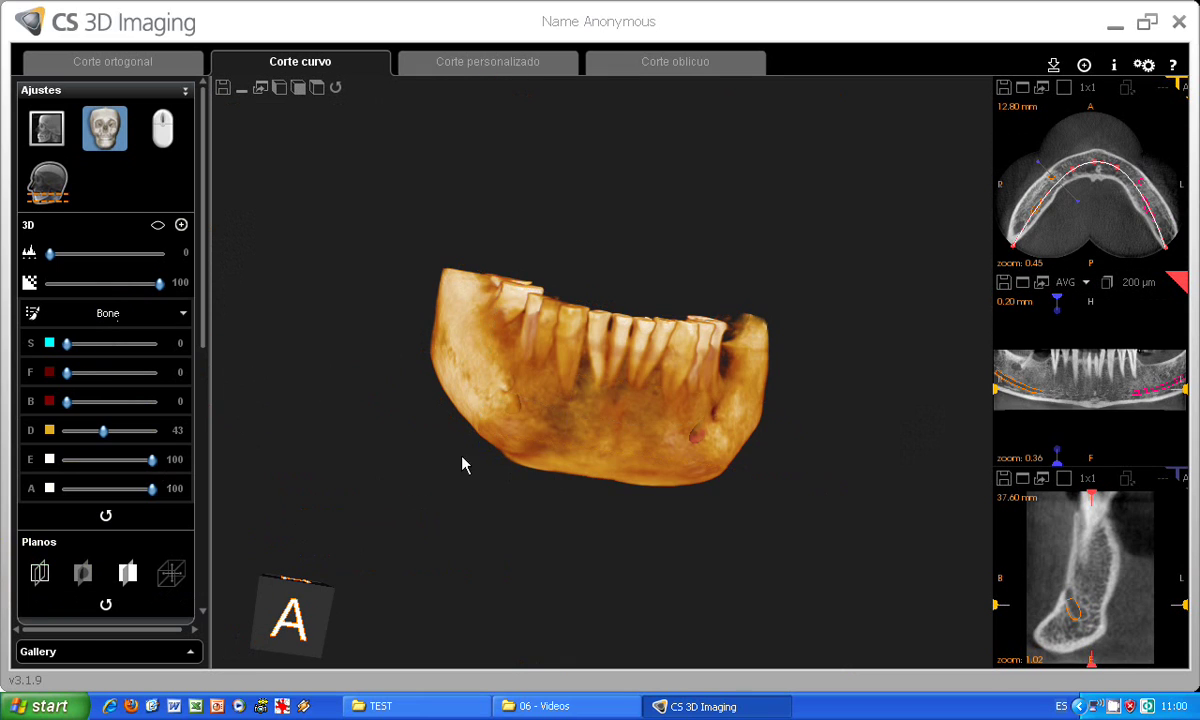
{"action": "left_click_drag", "start_coordinate": [509, 429], "coordinate": [575, 436]}
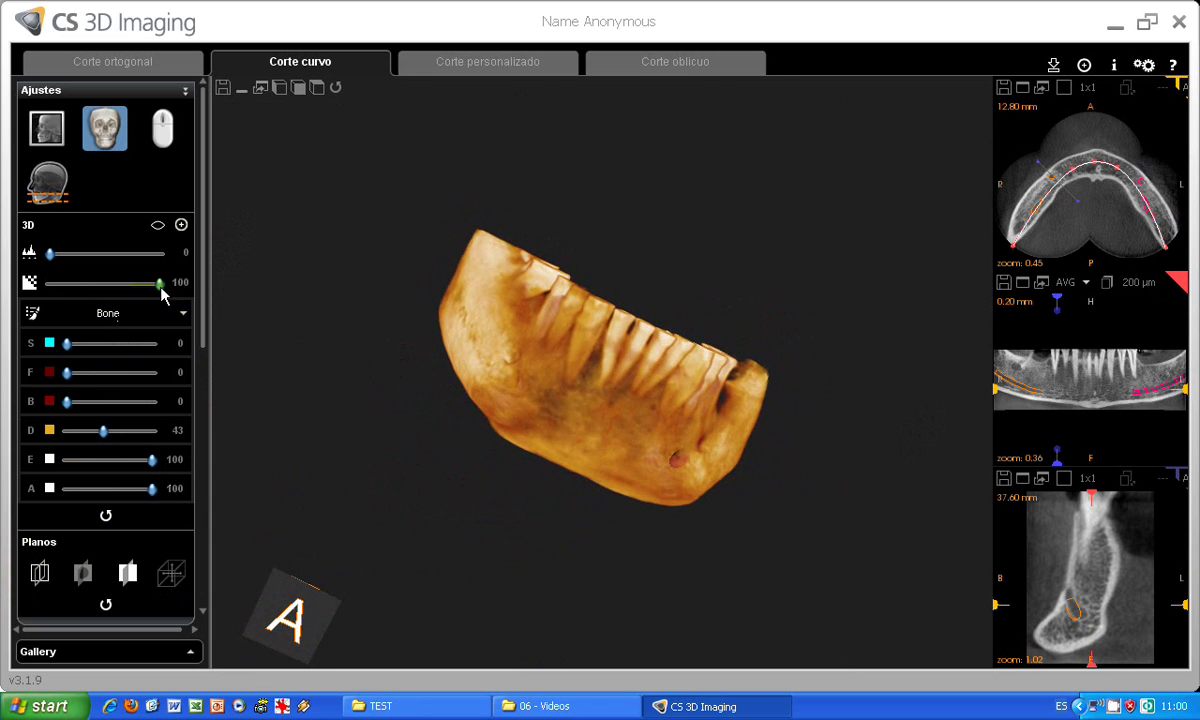
Set the 3D model's opacity to 68 and threshold to 7 to inspect both canals, and restore the four-view layout
{"action": "left_click_drag", "start_coordinate": [158, 286], "coordinate": [125, 289]}
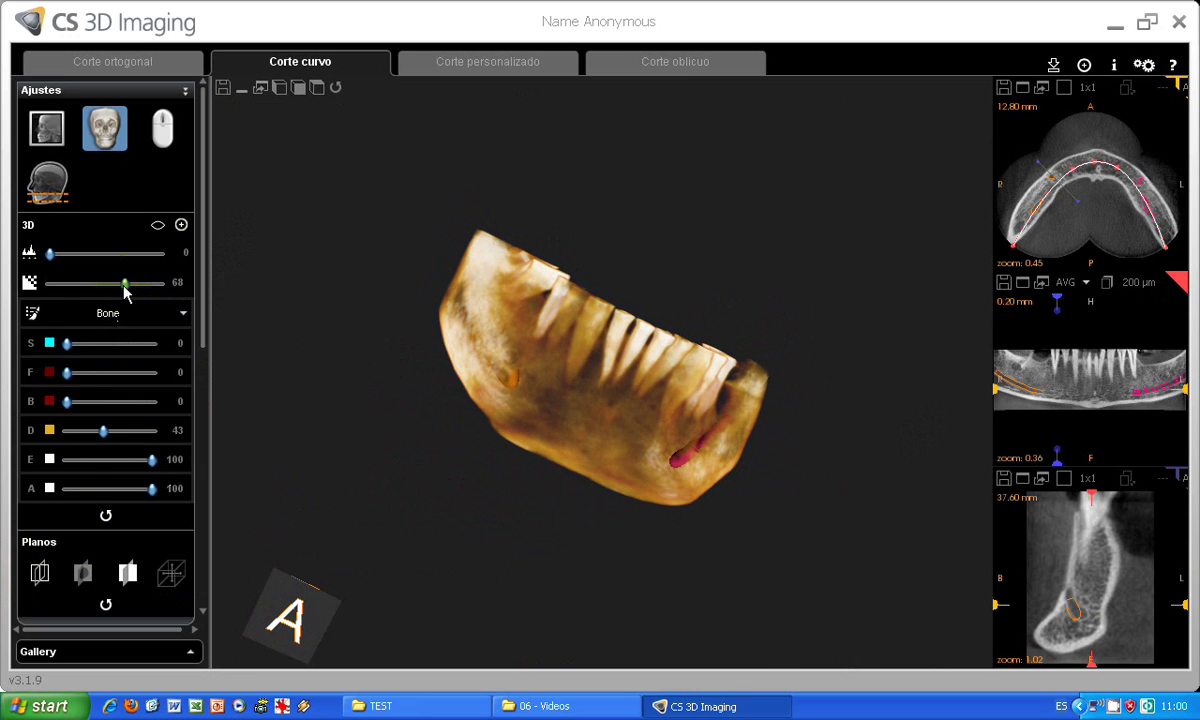
{"action": "left_click_drag", "start_coordinate": [50, 253], "coordinate": [57, 254]}
{"action": "left_click_drag", "start_coordinate": [570, 330], "coordinate": [617, 468]}
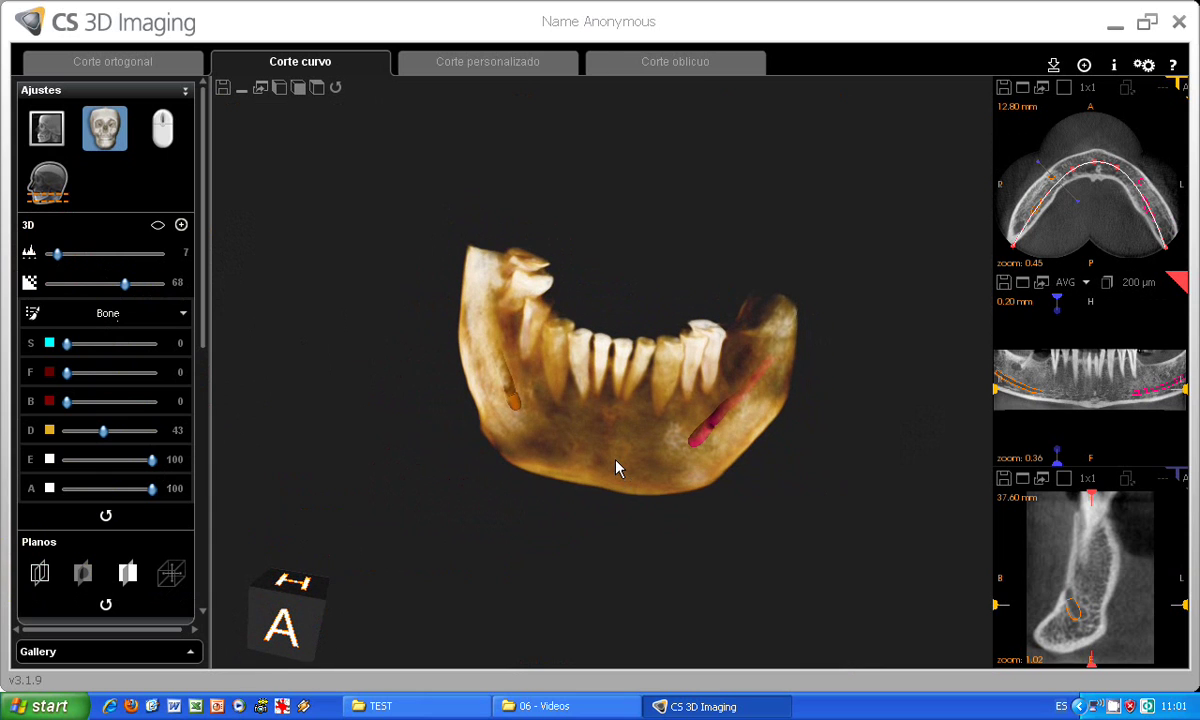
{"action": "left_click", "coordinate": [243, 91]}
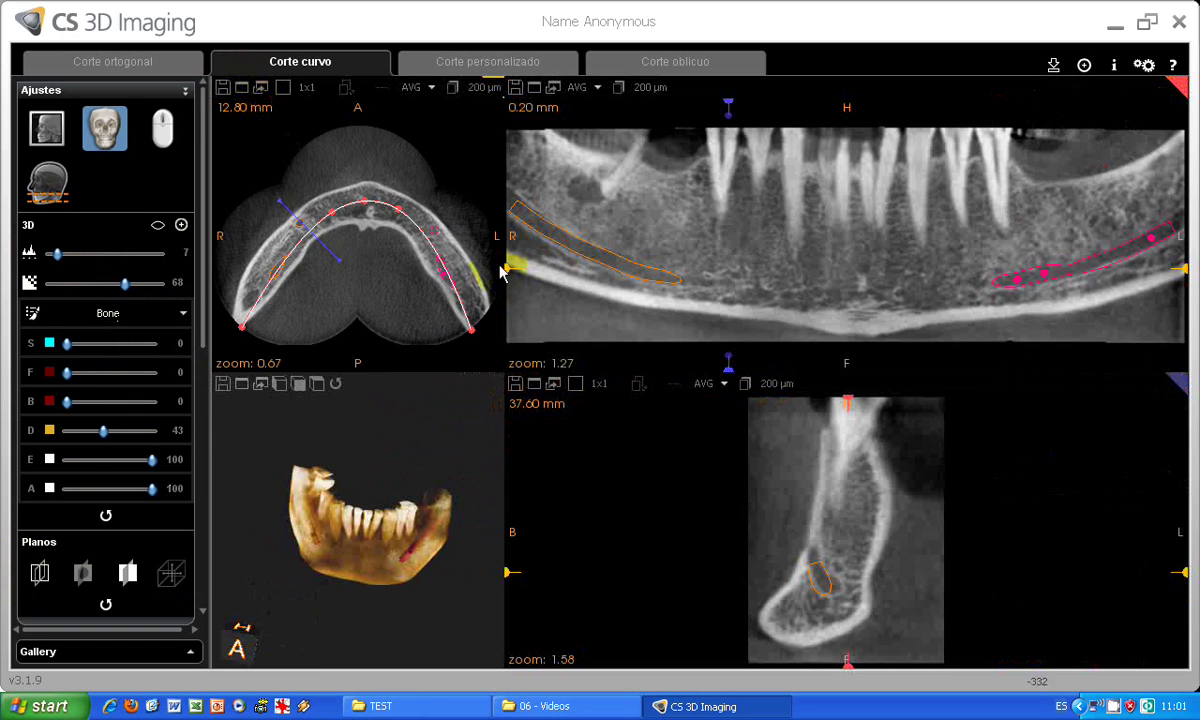
{"action": "right_click", "coordinate": [1124, 707]}
{"action": "left_click", "coordinate": [1140, 638]}
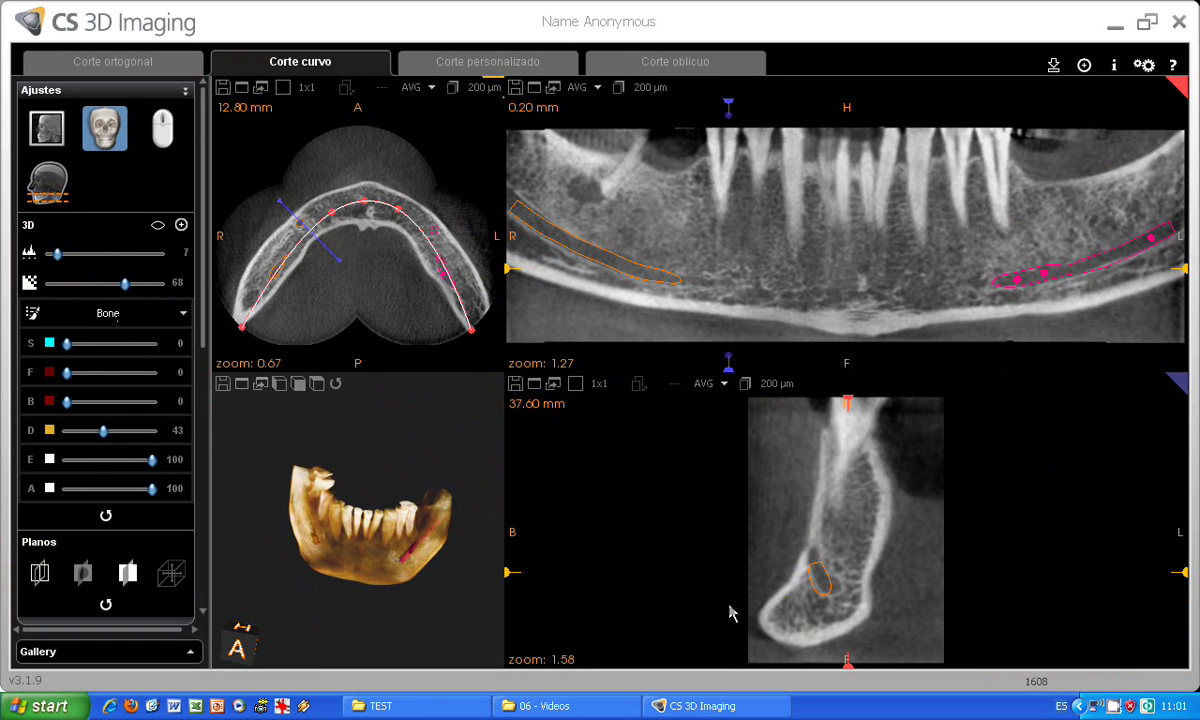
Reset the 3D orientation and the slice planes to their defaults, and set the panoramic view's integration thickness to 15,0 mm
{"action": "left_click", "coordinate": [336, 385]}
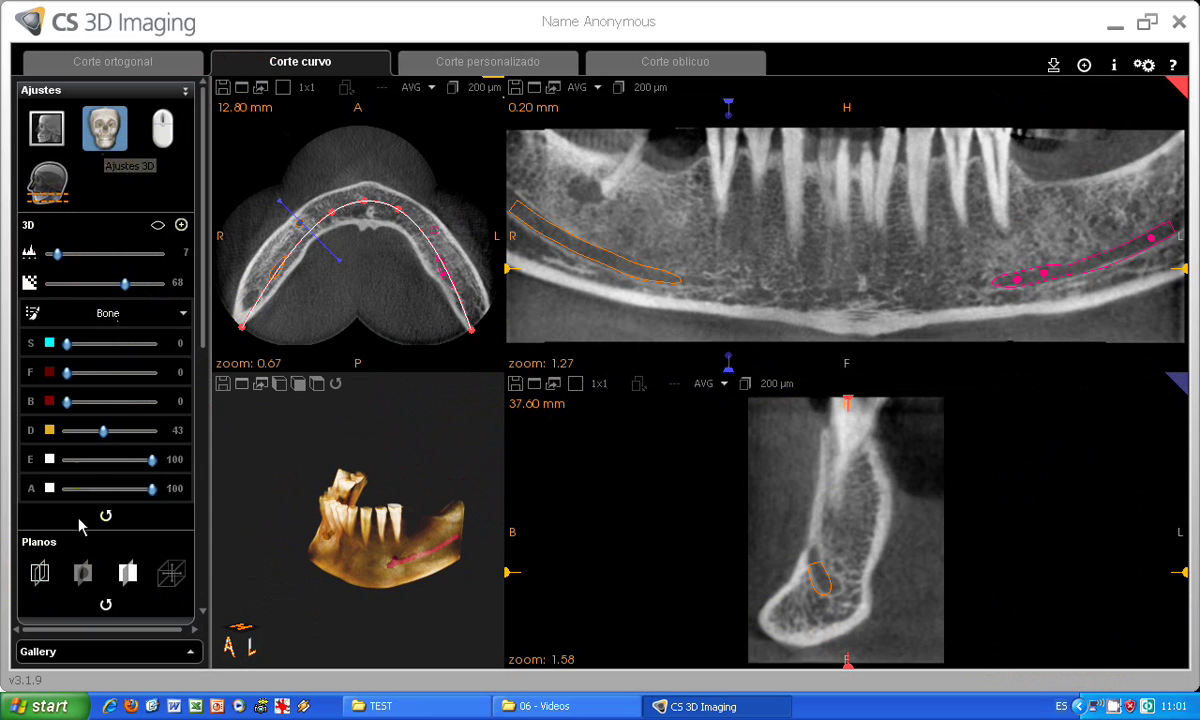
{"action": "left_click", "coordinate": [106, 605]}
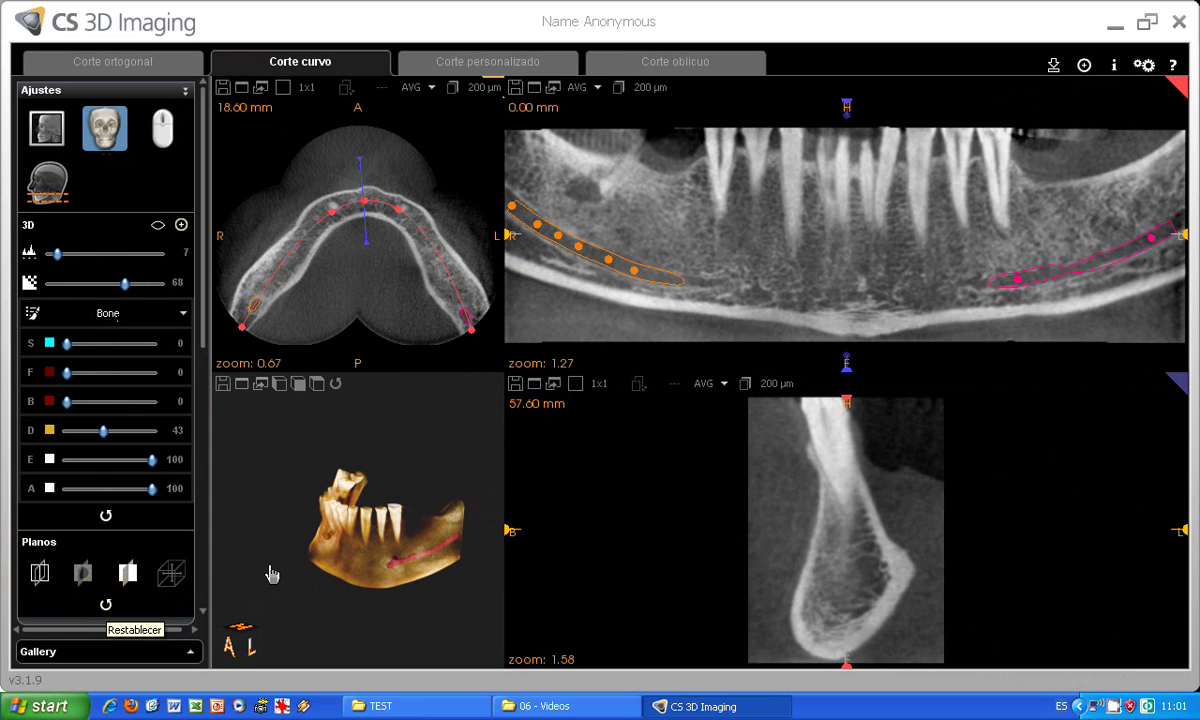
{"action": "left_click", "coordinate": [624, 89]}
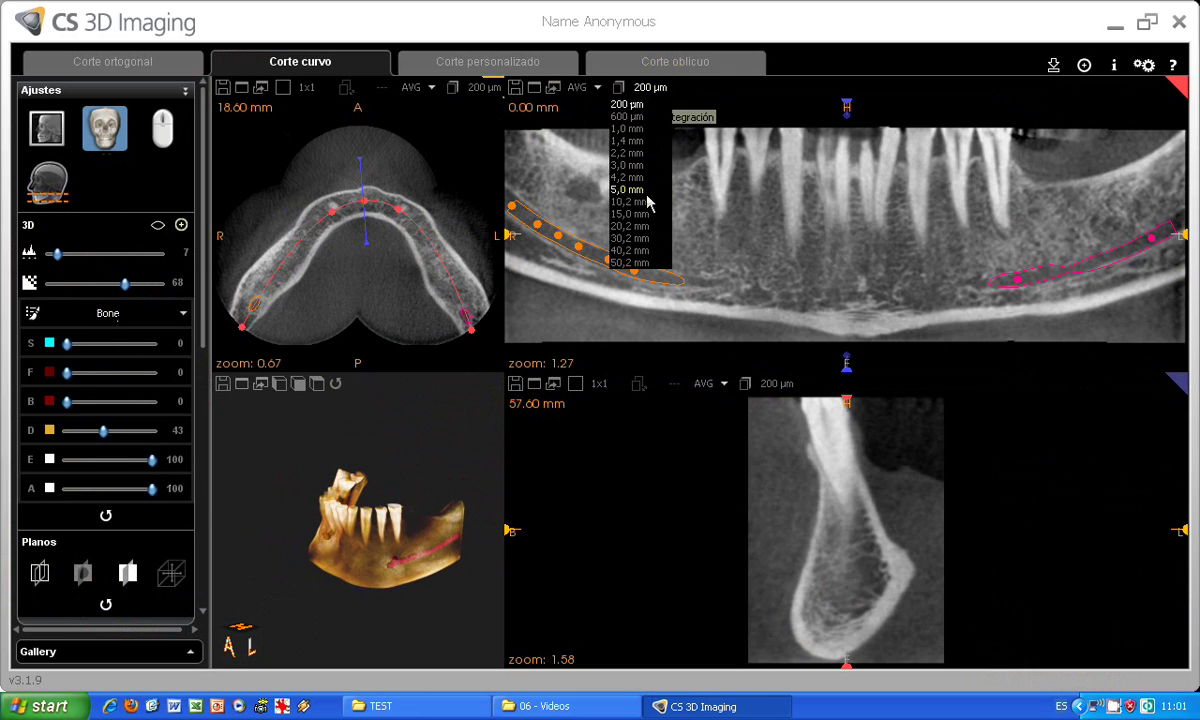
{"action": "left_click", "coordinate": [637, 220]}
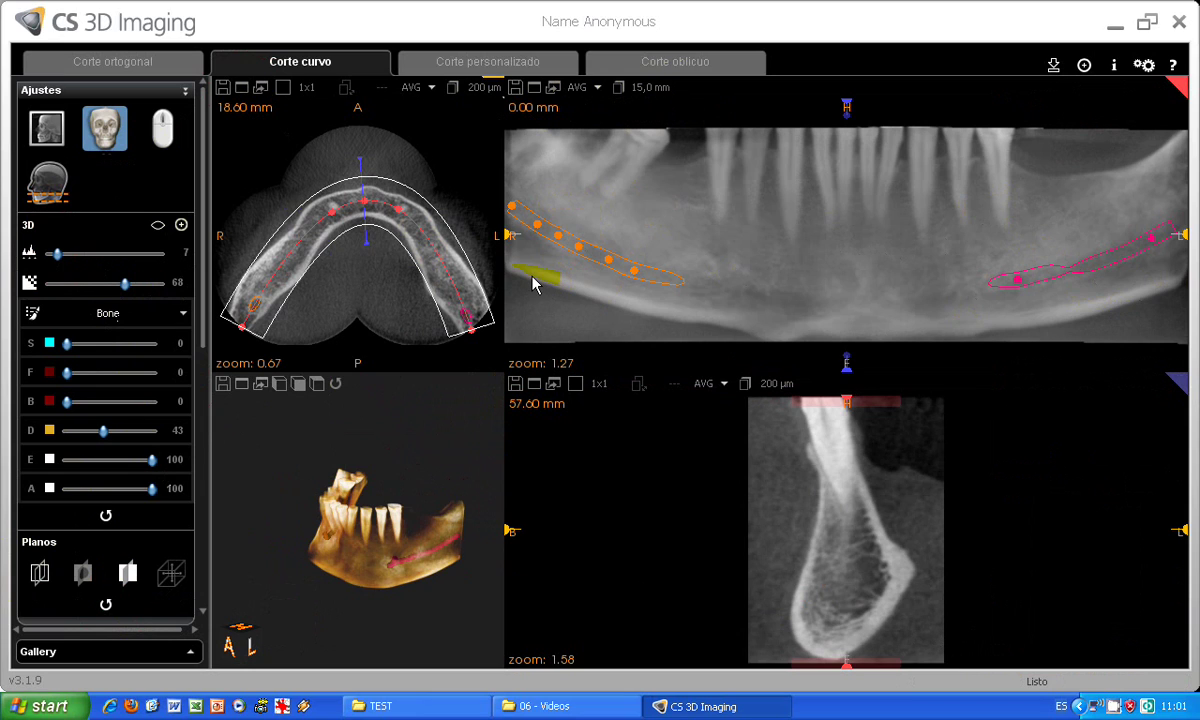
{"action": "right_click", "coordinate": [1113, 703]}
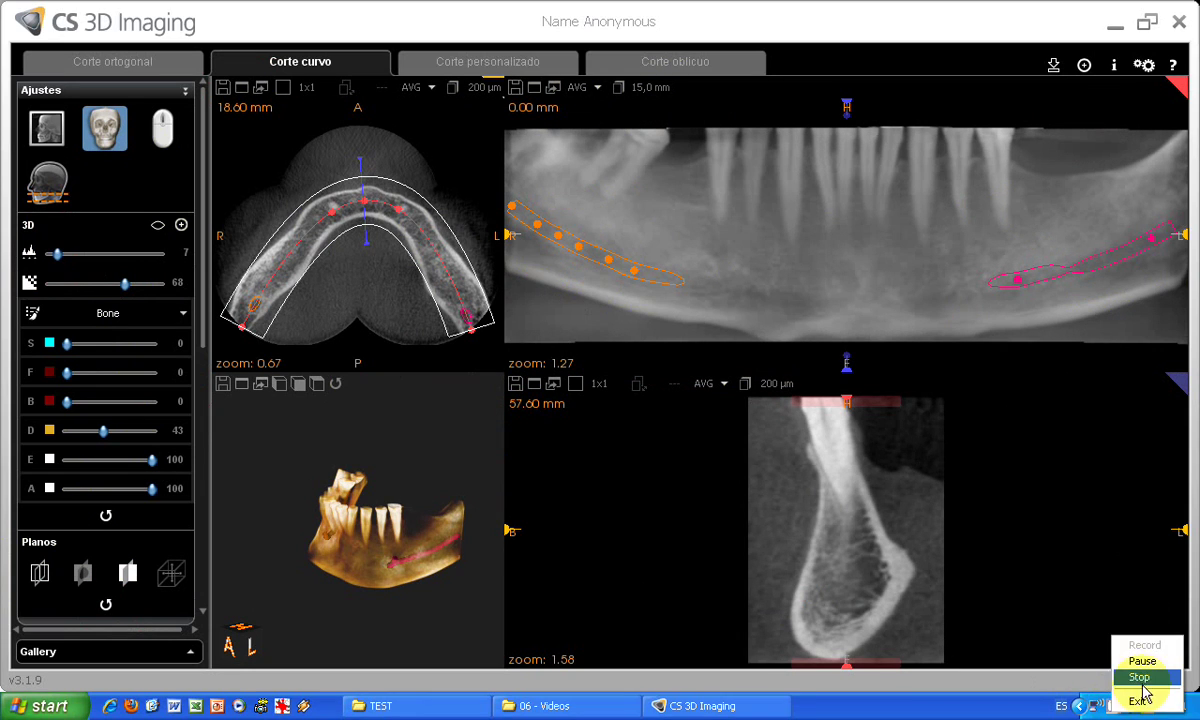